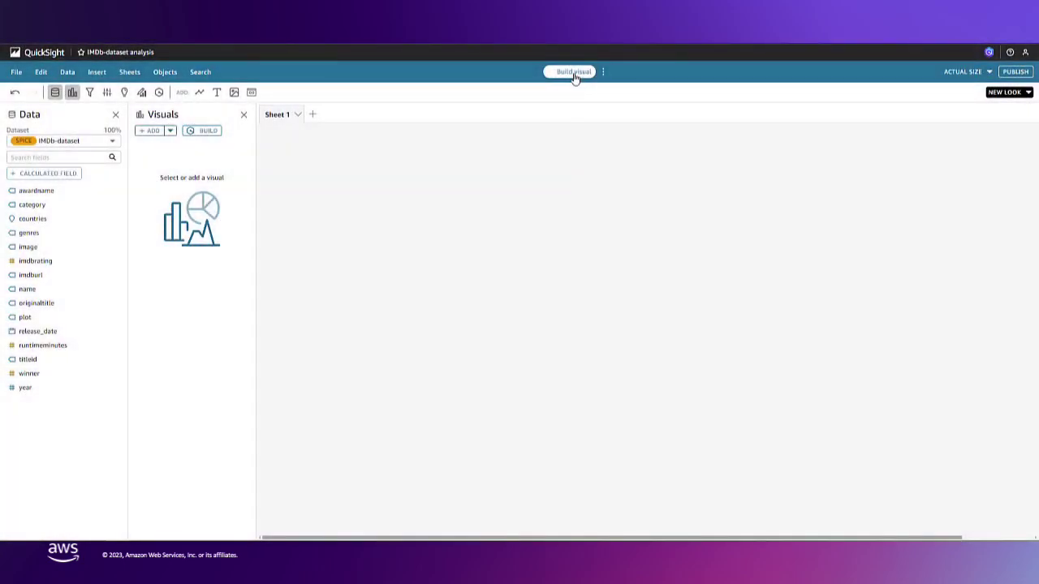
Ask Q for 'number of movies released by' year and add the resulting line chart to Sheet 1.
left_click(574, 72)
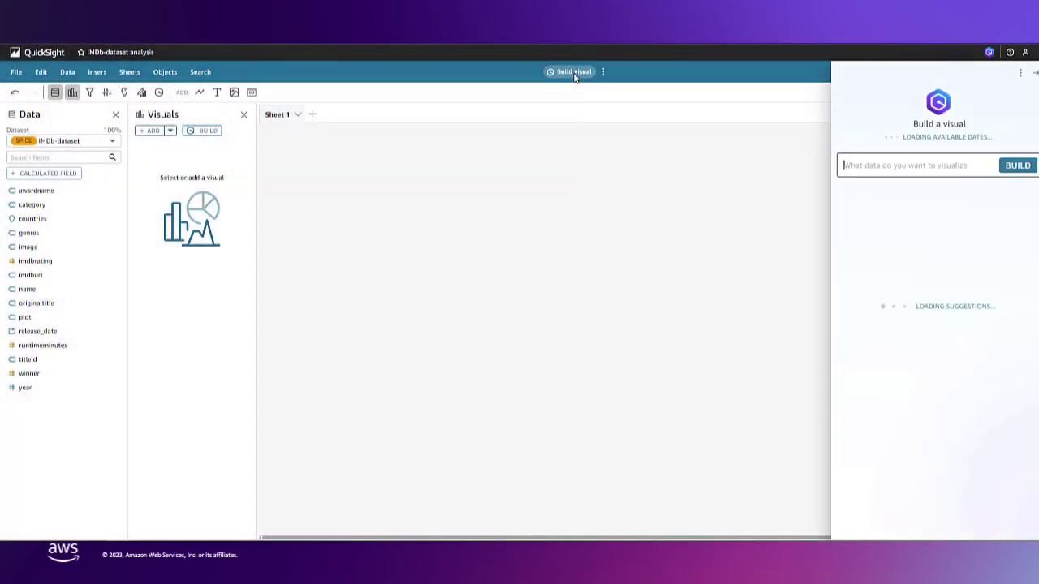
left_click(872, 165)
type("numb")
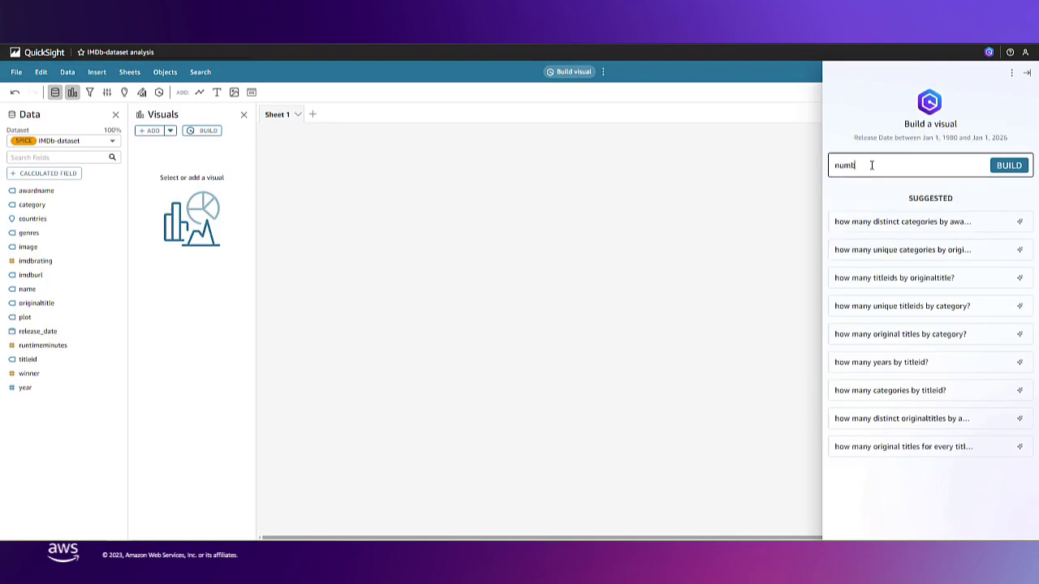
type("er of movies released by year")
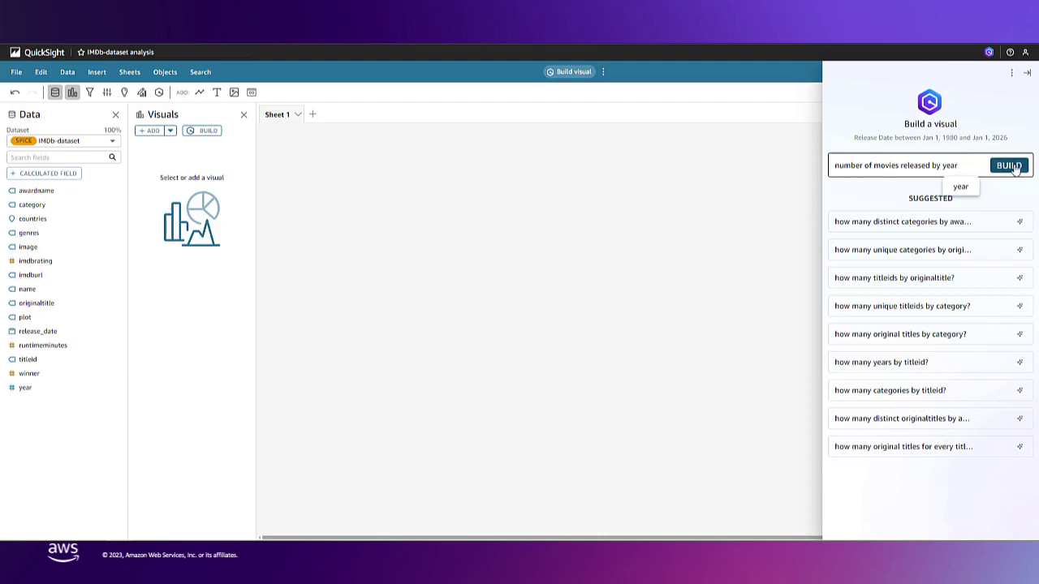
left_click(1018, 163)
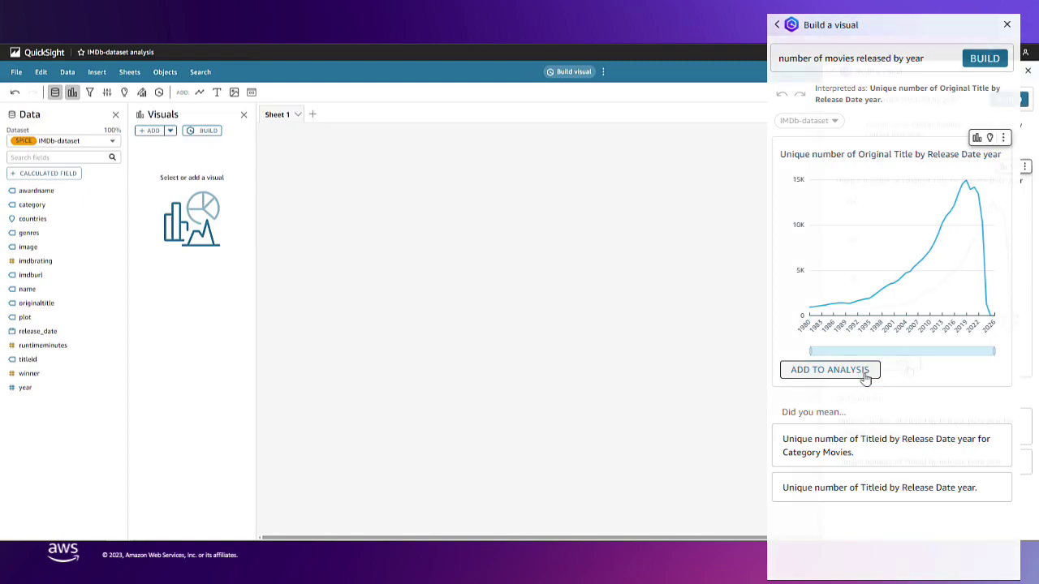
left_click(864, 375)
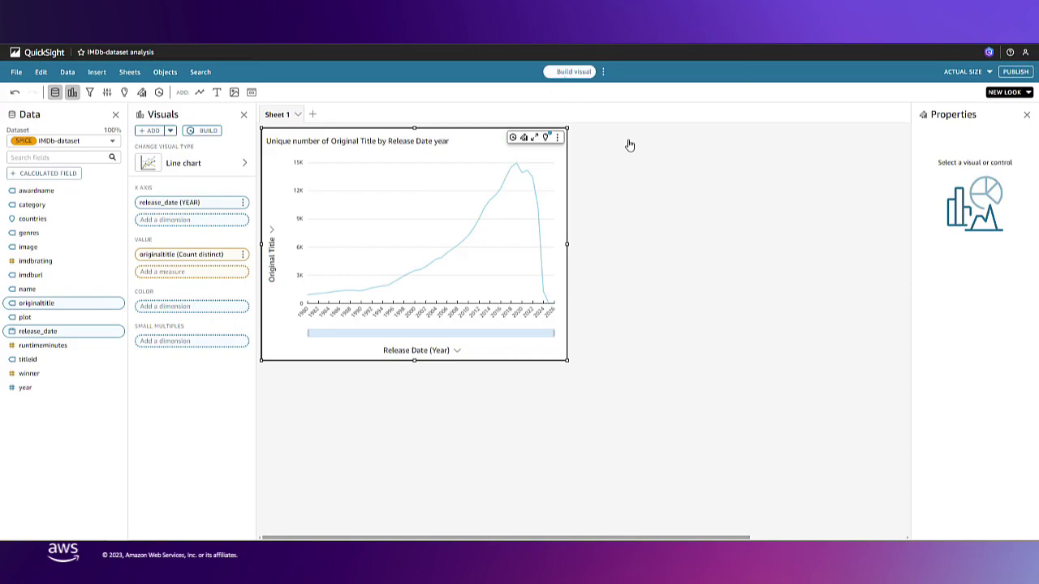
Ask Q to 'compare number of movies by genre' and add the genre chart to the analysis.
left_click(830, 165)
type("compare number of movies by genre")
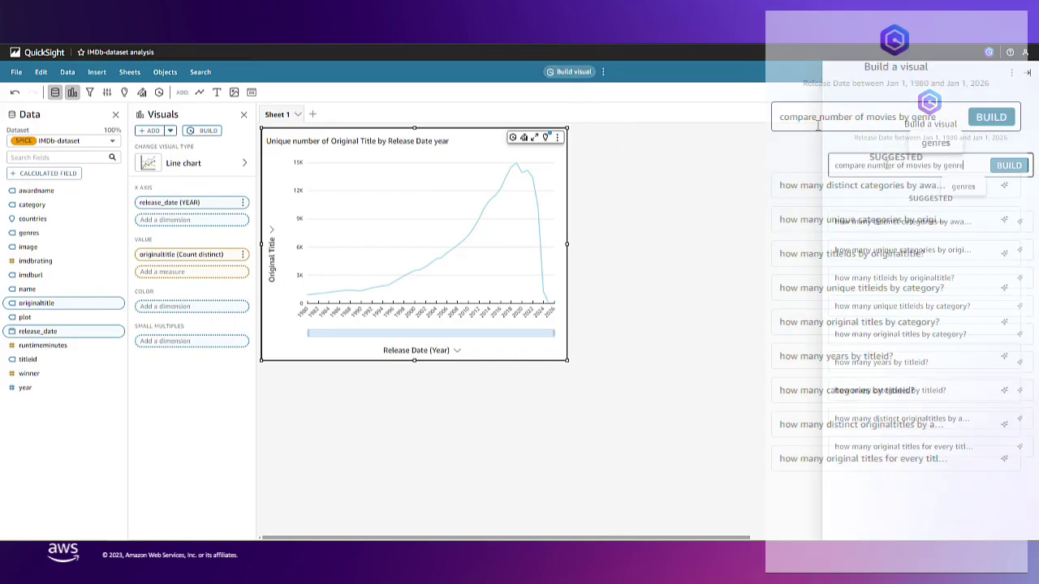
left_click(991, 117)
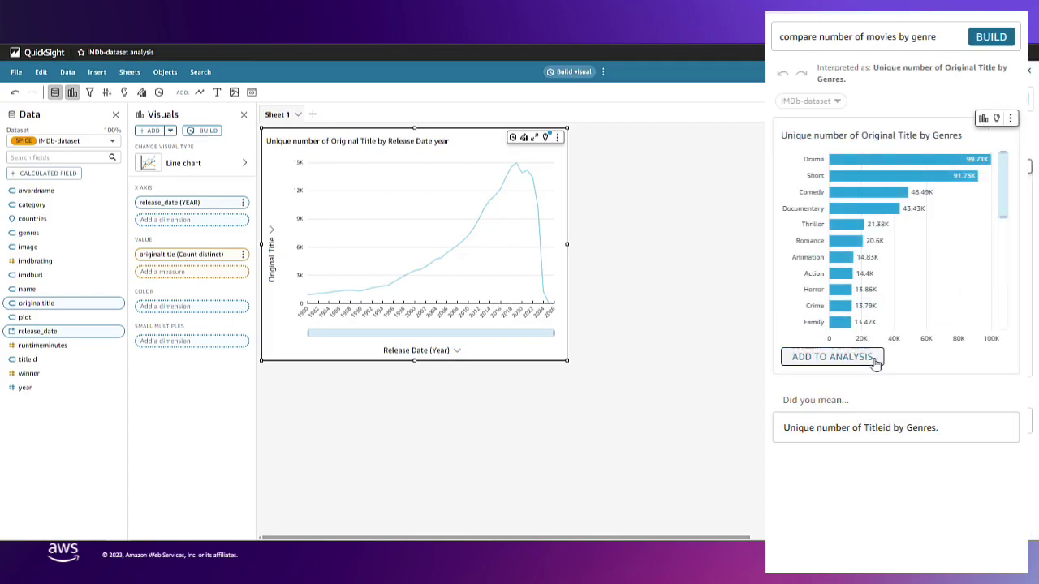
left_click(875, 361)
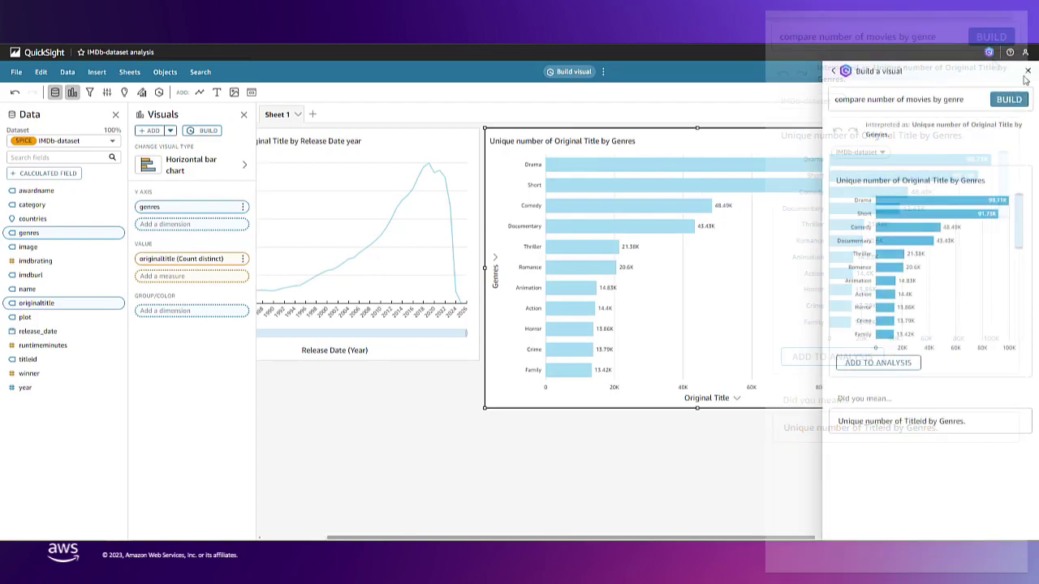
left_click(1026, 73)
Change the genre chart to a word cloud with 'change visual to word cloud'.
left_click(770, 137)
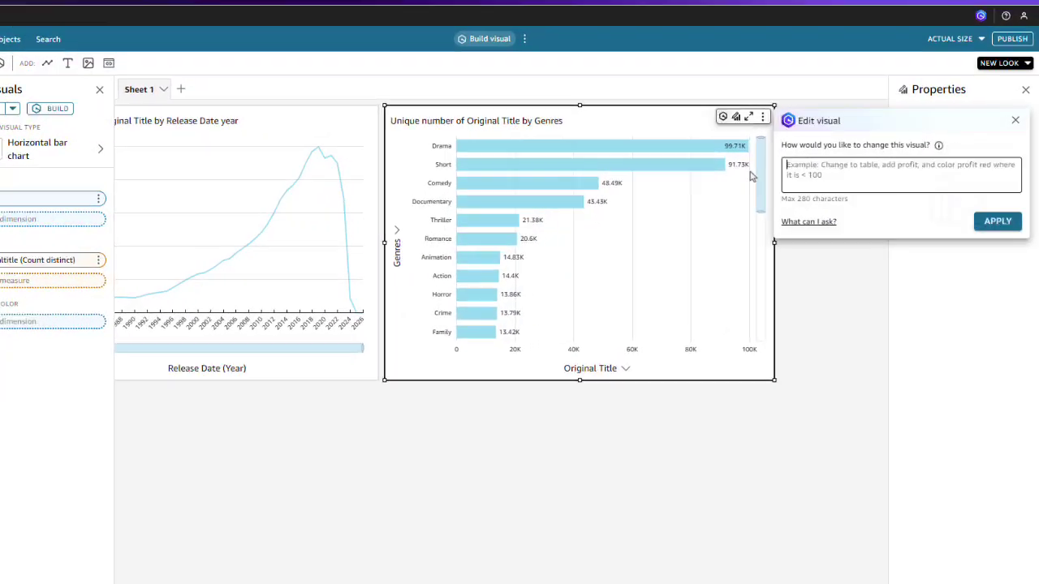
type("change visual to word clou")
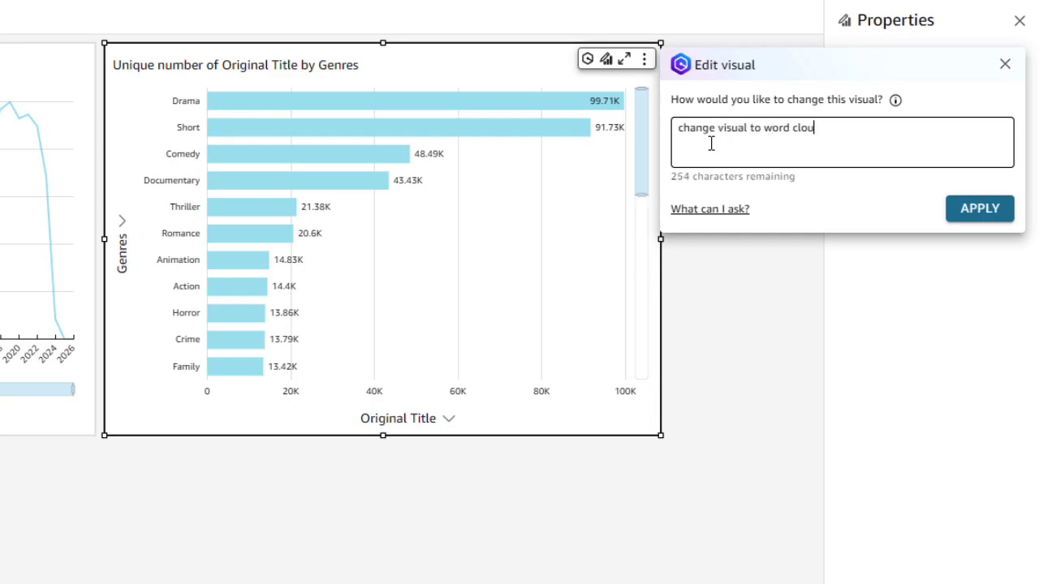
type("d")
left_click(950, 217)
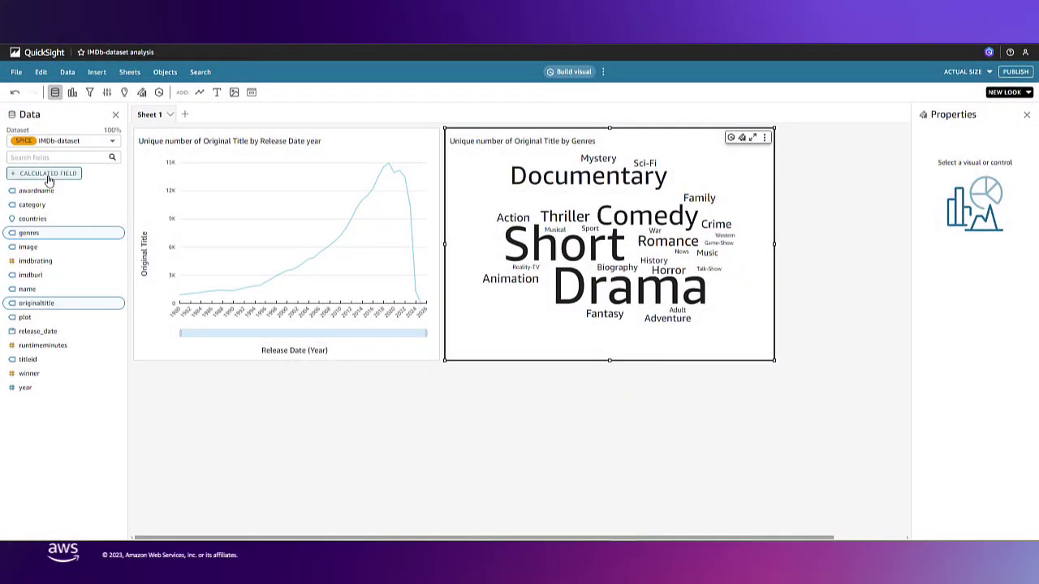
Generate the formula ifelse({winner} > 0, 'yes', 'no') and save it as calculated field award-won.
left_click(49, 174)
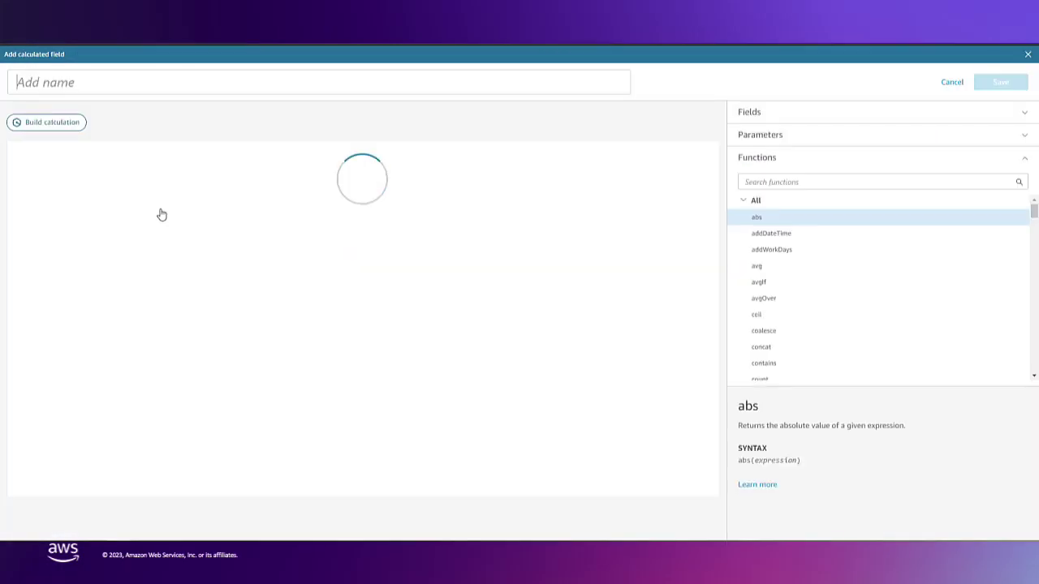
left_click(70, 123)
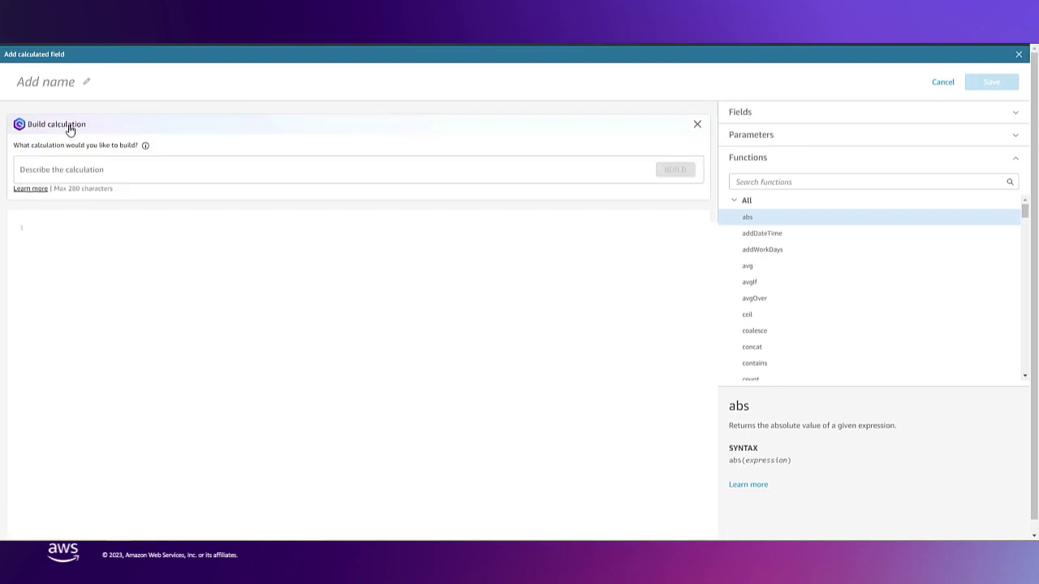
left_click(77, 176)
type("set yes if title won award and no otherwise")
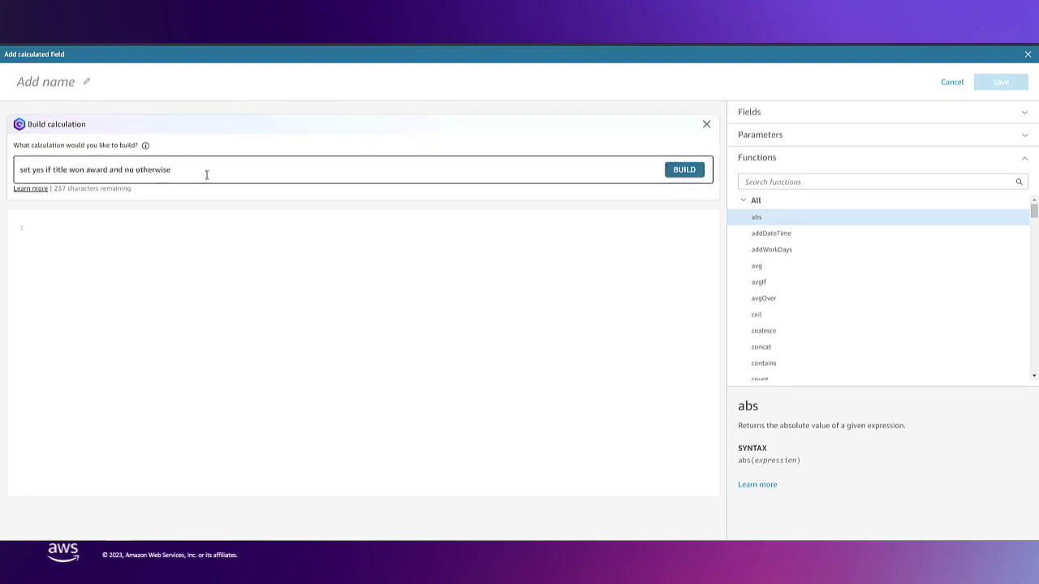
left_click(679, 169)
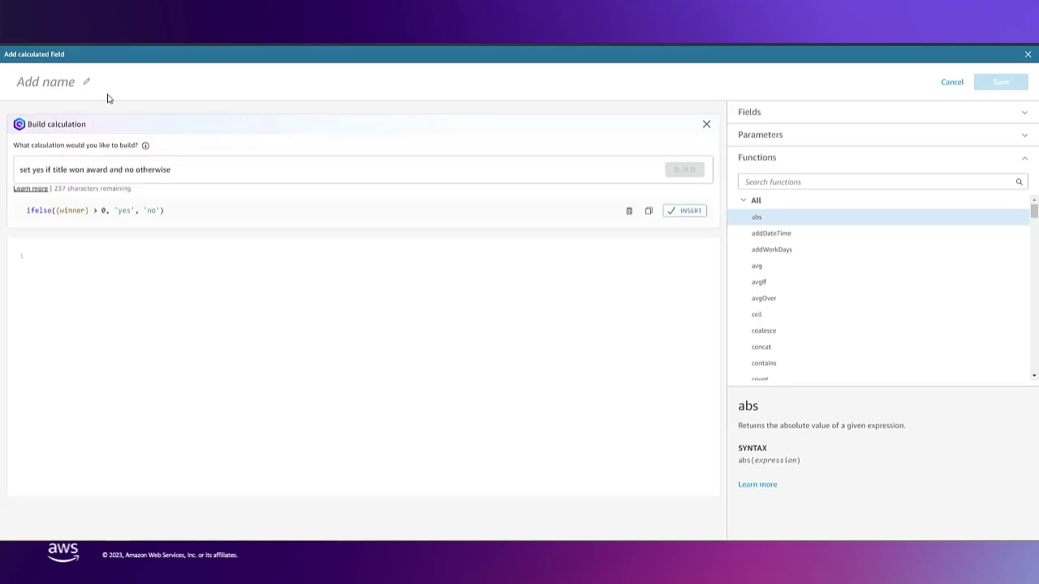
left_click(684, 211)
left_click(67, 87)
type("award-won")
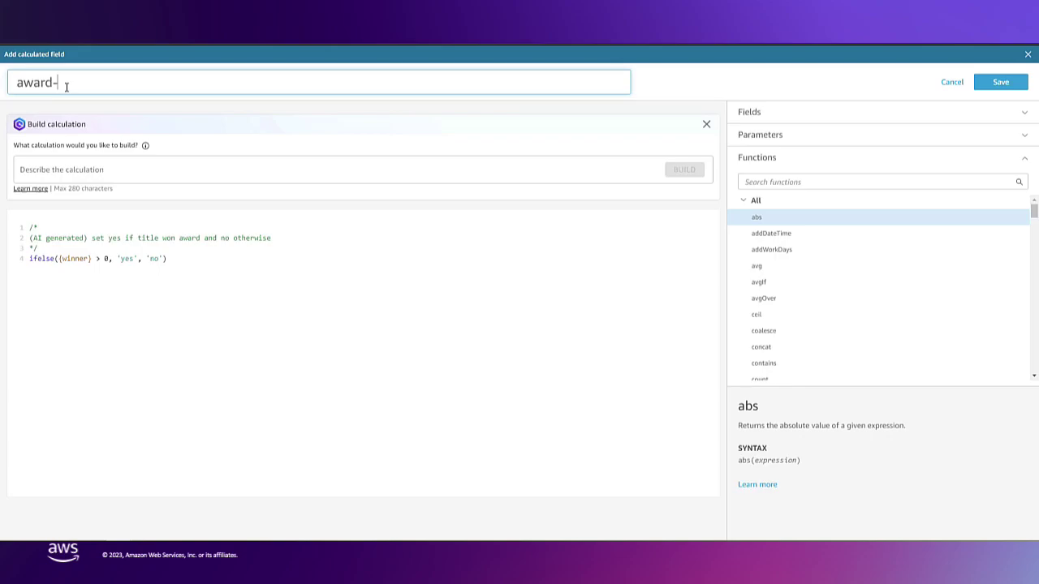
left_click(1000, 82)
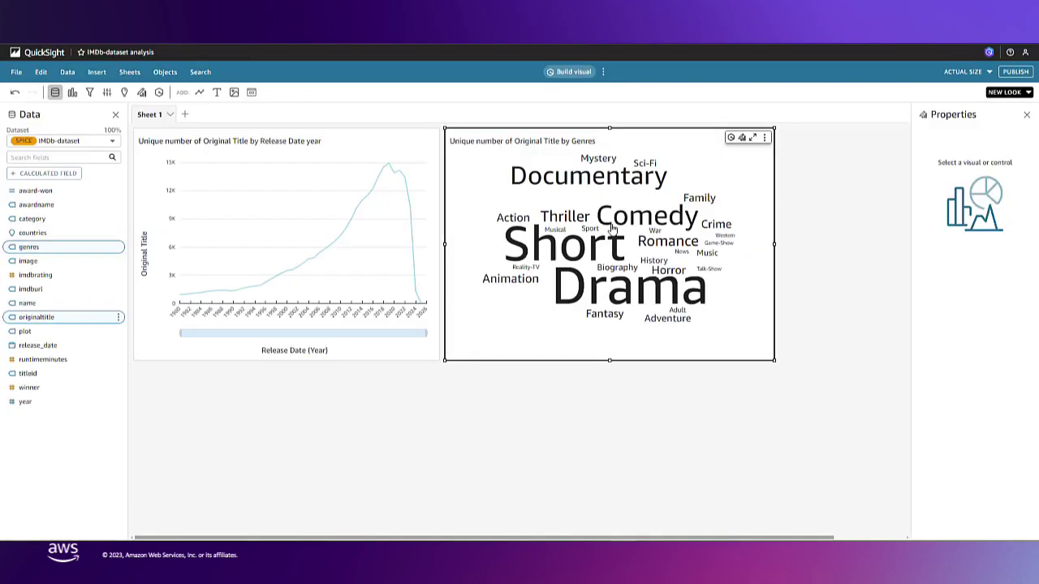
Ask Q for unique titles by genre and award-won, then add the horizontal bar chart.
left_click(573, 71)
key("ctrl+v")
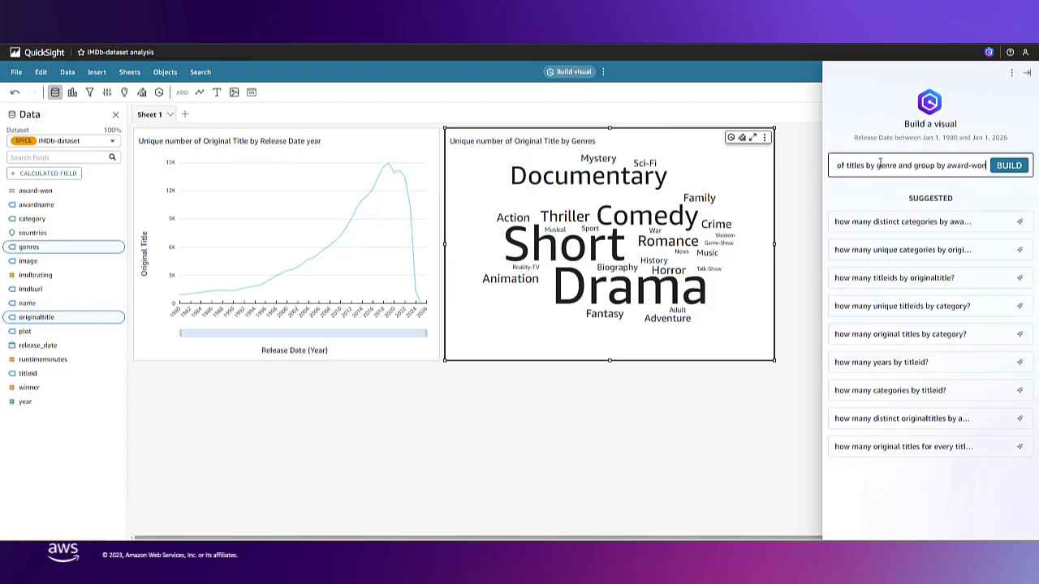
key("Home")
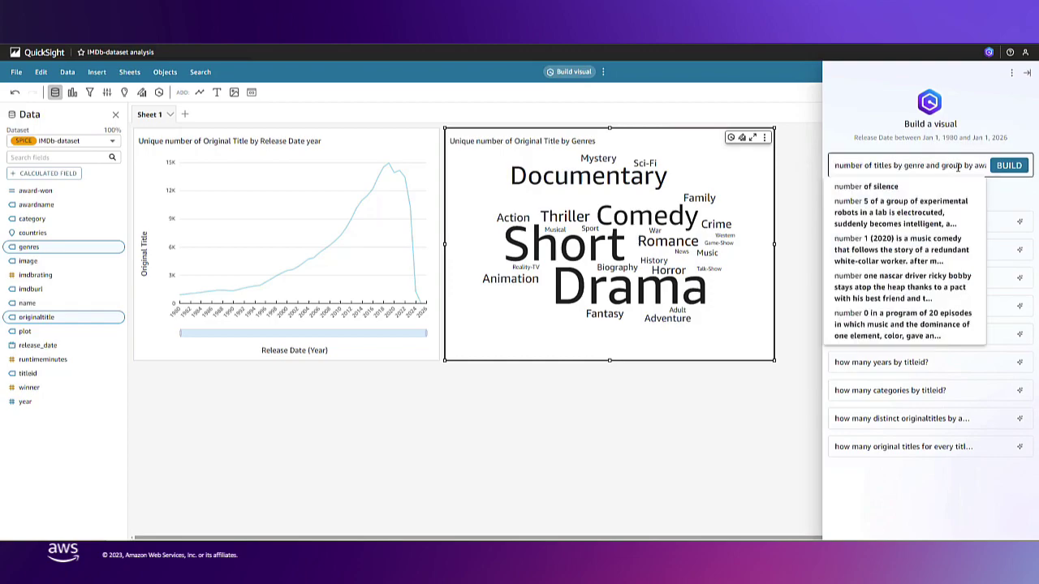
left_click(1007, 167)
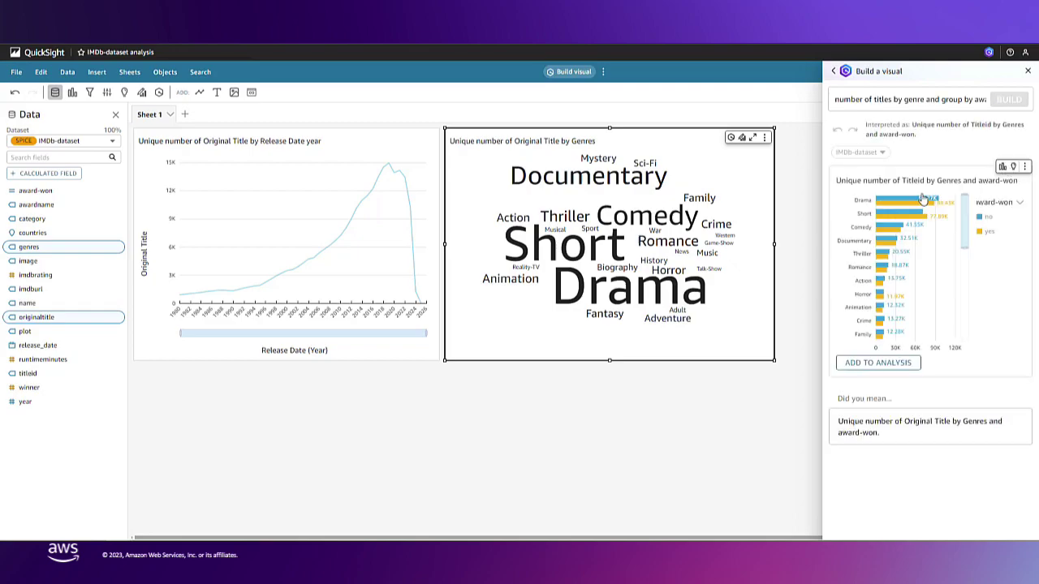
left_click(877, 363)
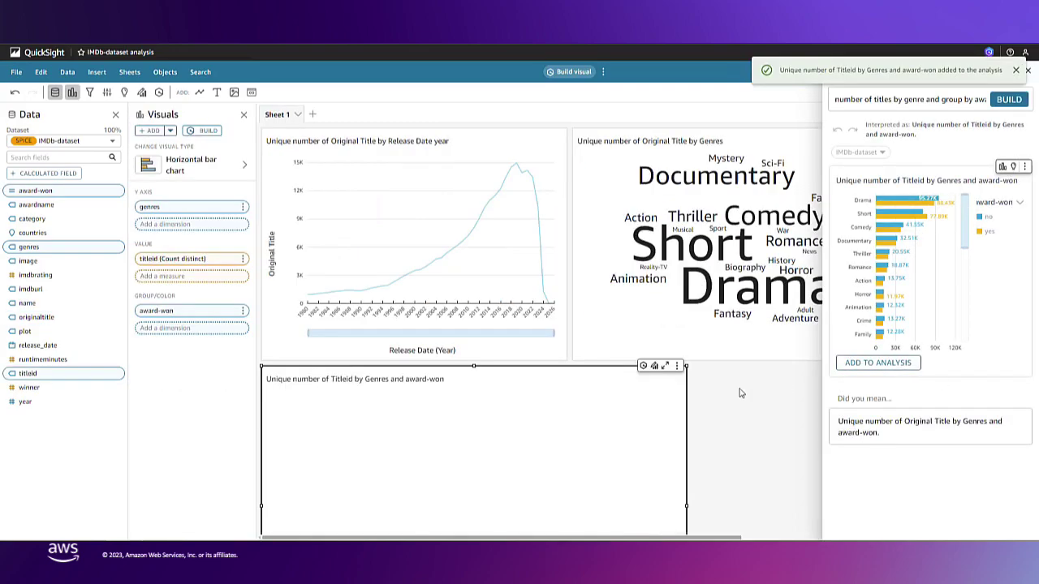
Ask Q for movie details between 2015 and 2020 and add the resulting table.
left_click(897, 166)
type("movie details between 2015 and 2026")
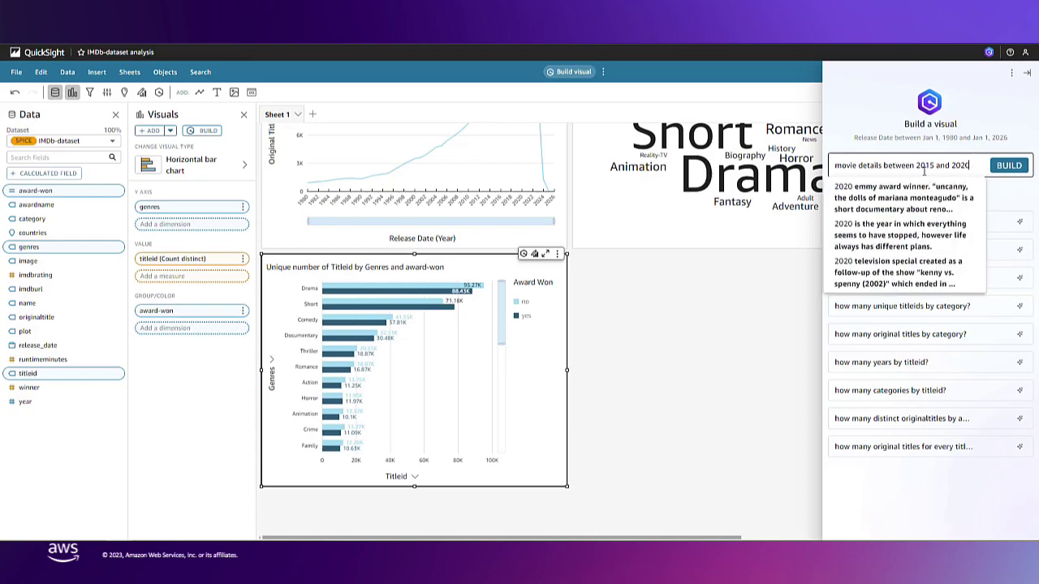
left_click_drag(918, 165, 969, 165)
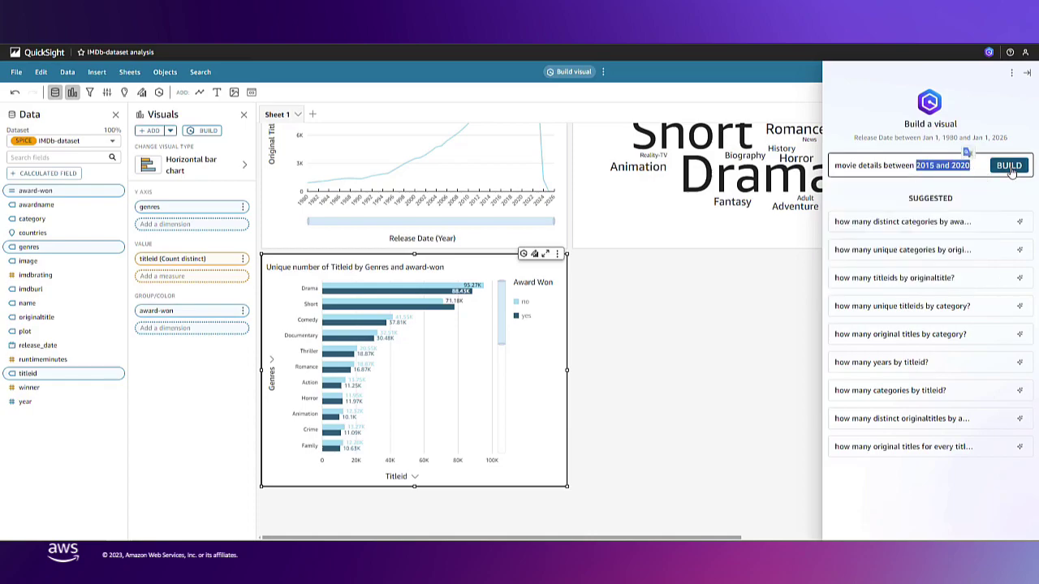
left_click(1009, 166)
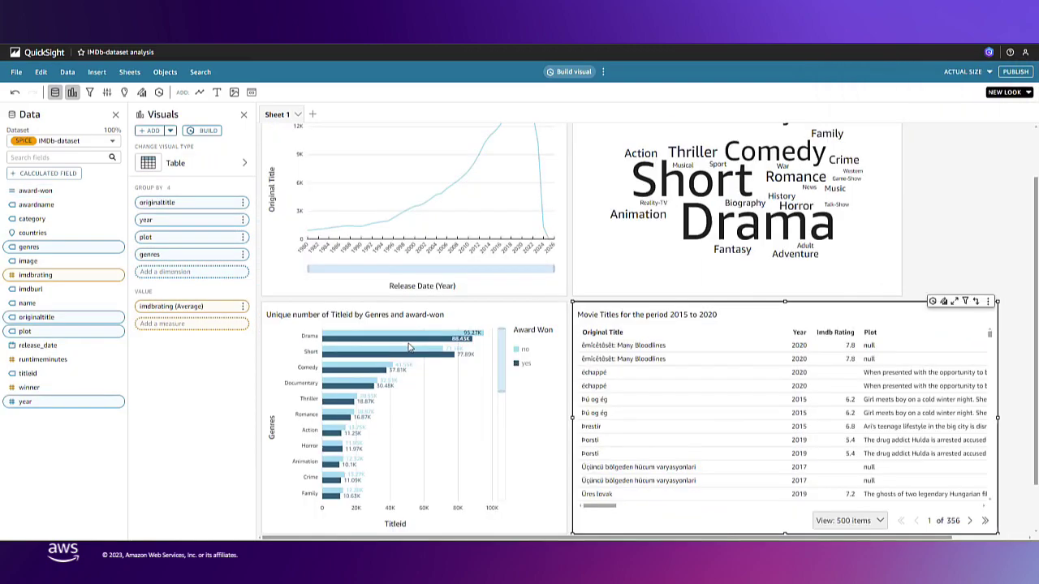
left_click(933, 300)
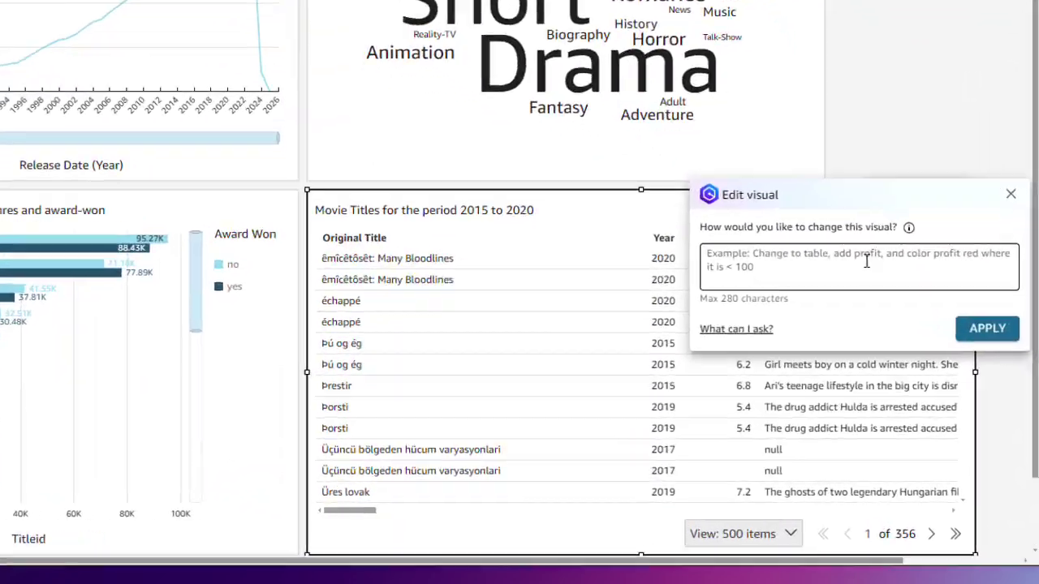
Colour the table light blue where the rating is above 6.
type("color light blue if rating above 6")
left_click(1004, 390)
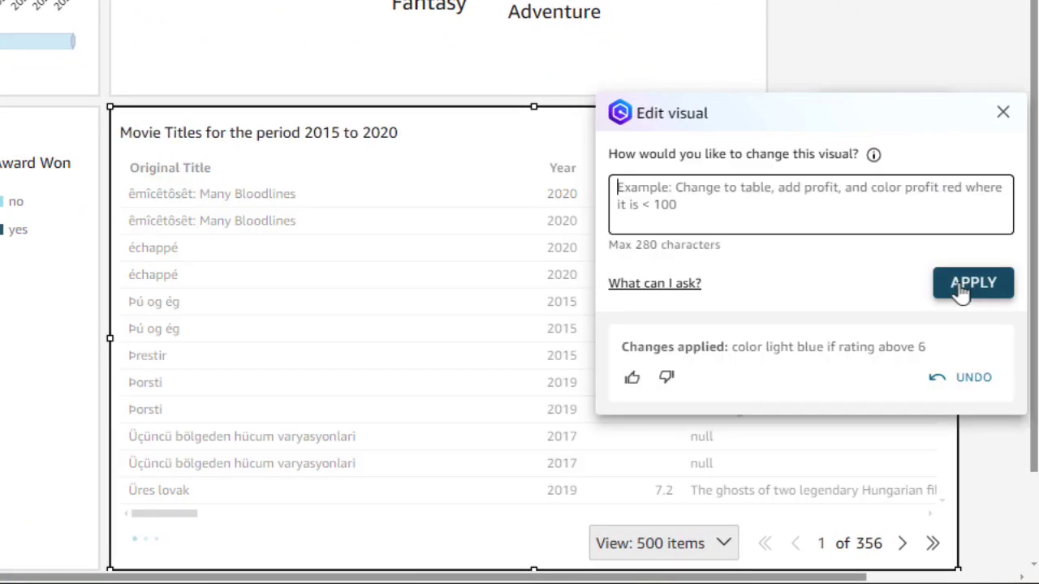
left_click(1003, 113)
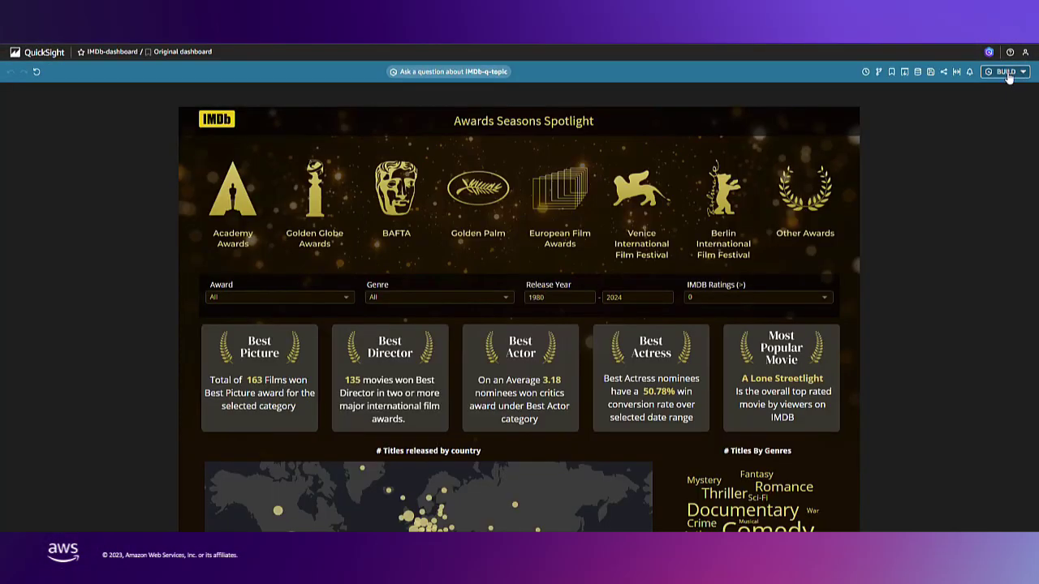
Generate an executive summary of the IMDb dashboard and give it a thumbs-up.
left_click(1006, 73)
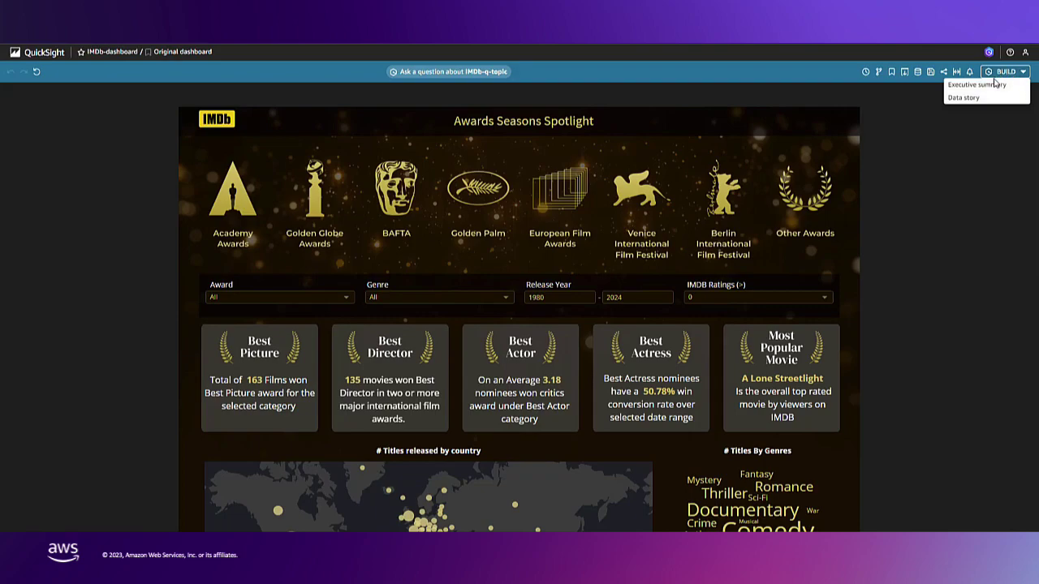
left_click(992, 86)
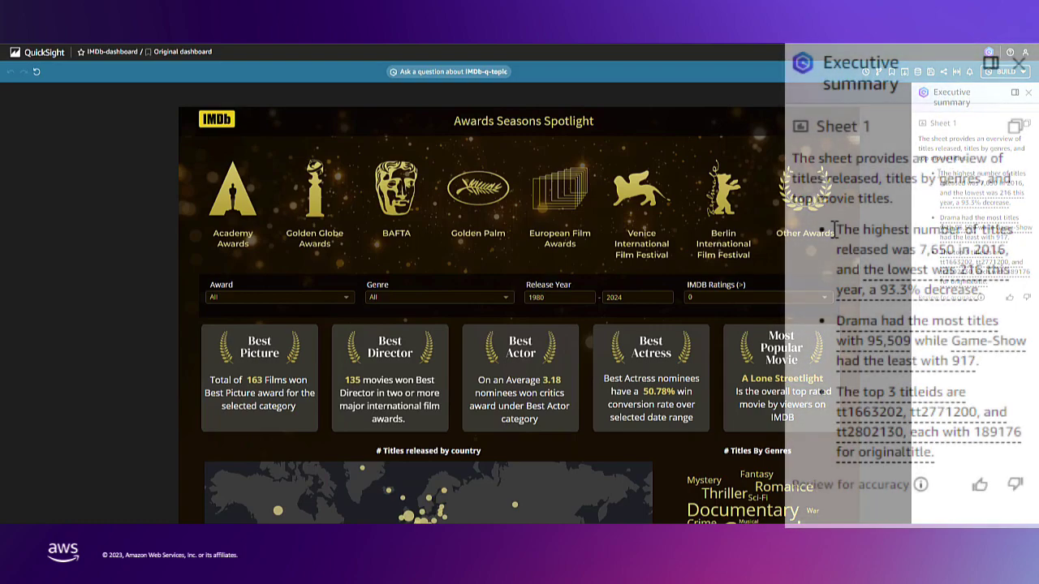
left_click_drag(940, 173, 999, 194)
left_click_drag(957, 271, 989, 294)
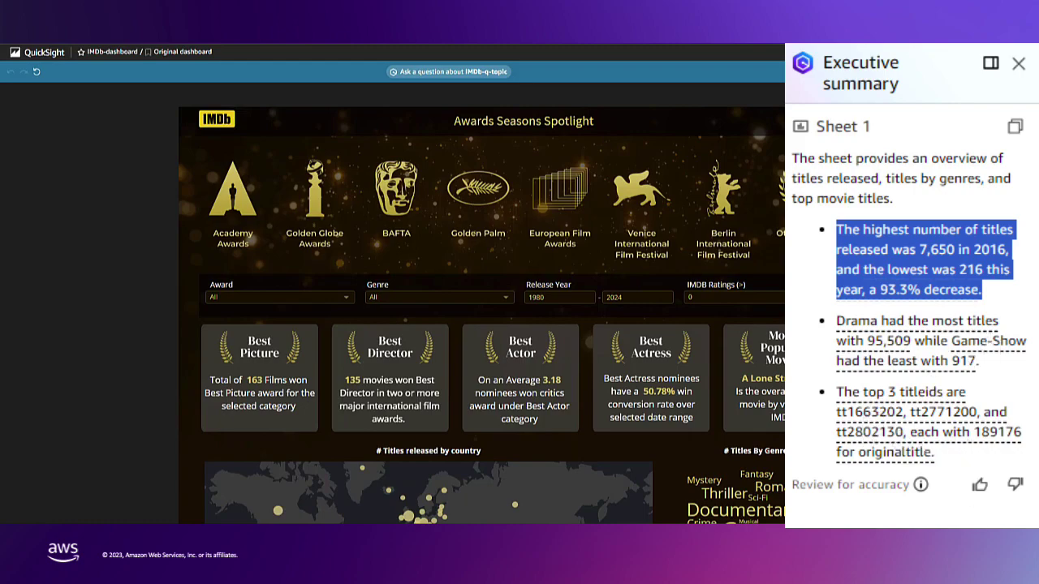
left_click(980, 485)
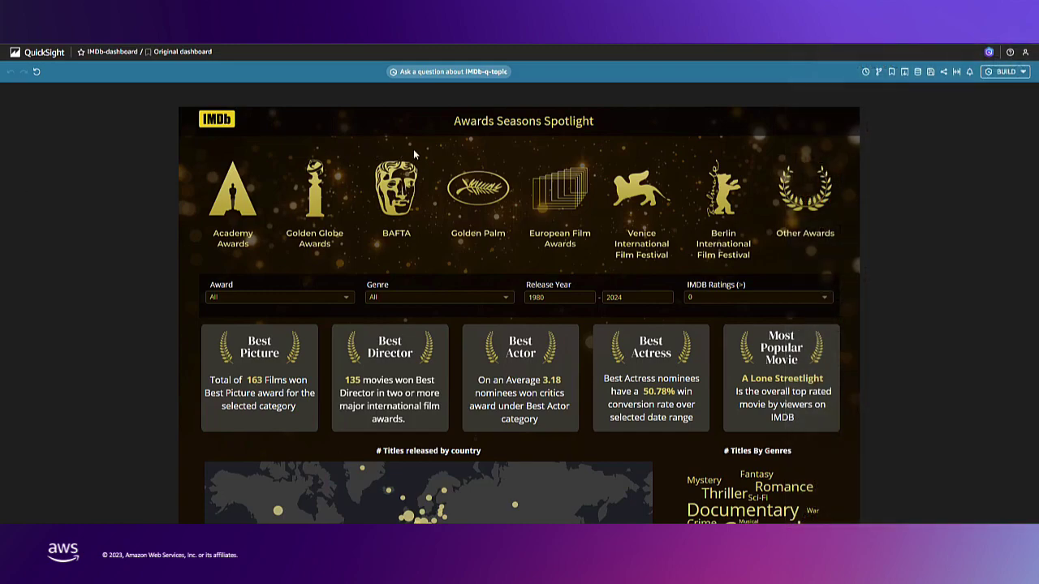
left_click(451, 71)
type("movie de")
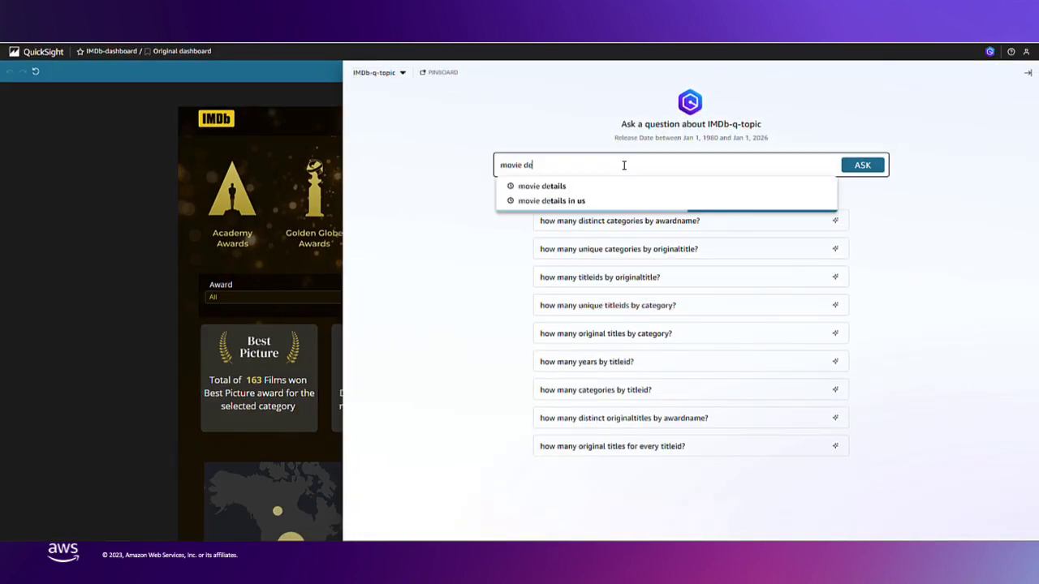
type("tails in us")
key("Return")
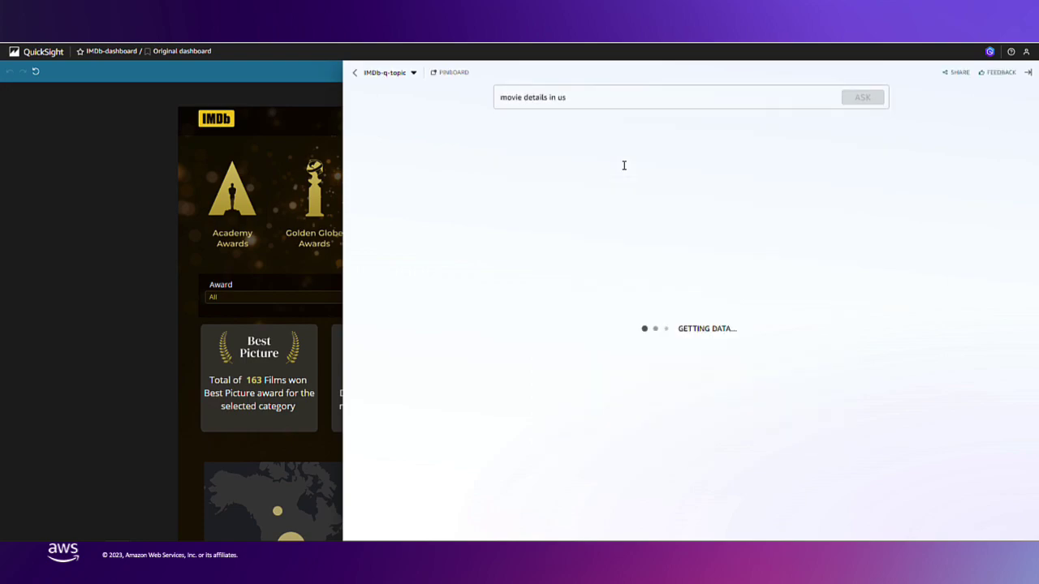
left_click_drag(886, 156, 928, 163)
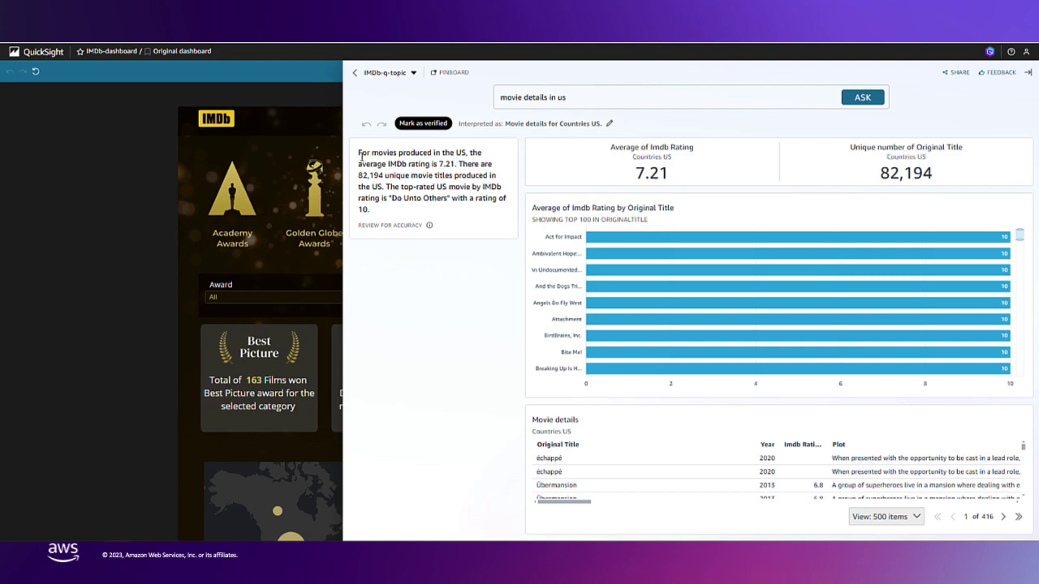
left_click_drag(358, 152, 386, 221)
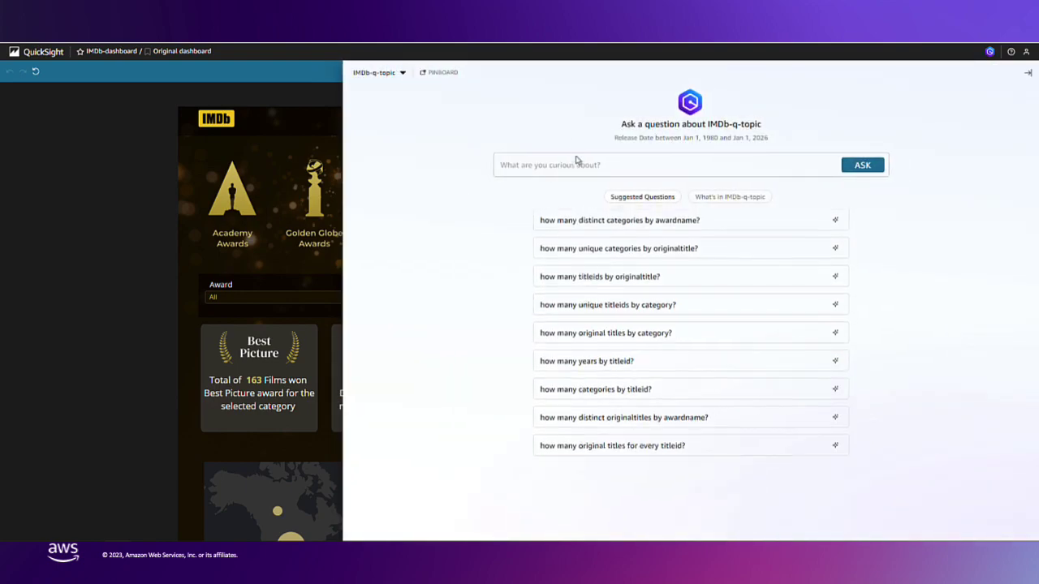
left_click(577, 165)
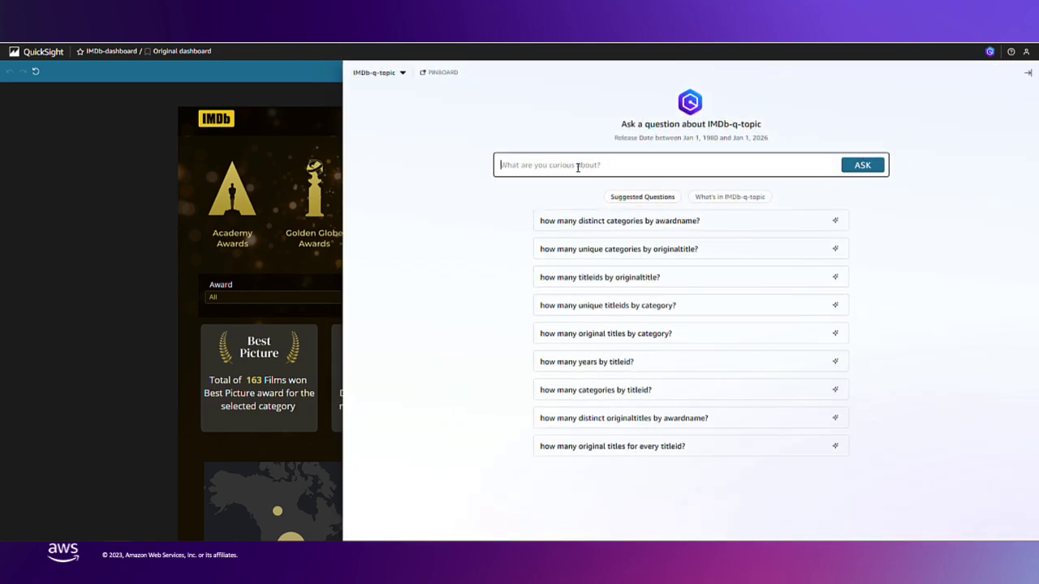
type("show me Tom Hanks movies and awards won")
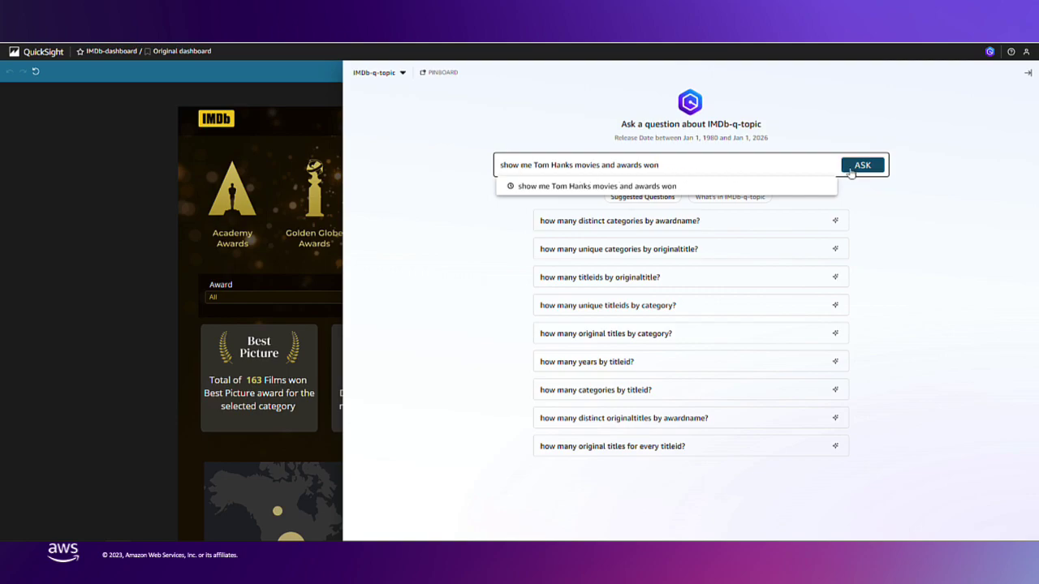
left_click(847, 168)
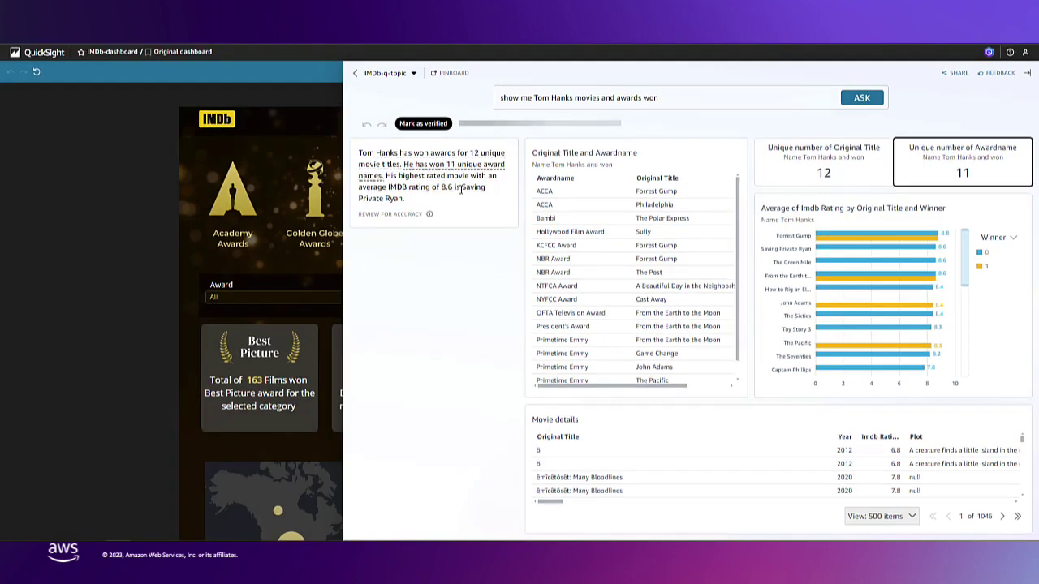
Start a new data story and load the IMDb-dashboard visuals for selection.
key("Escape")
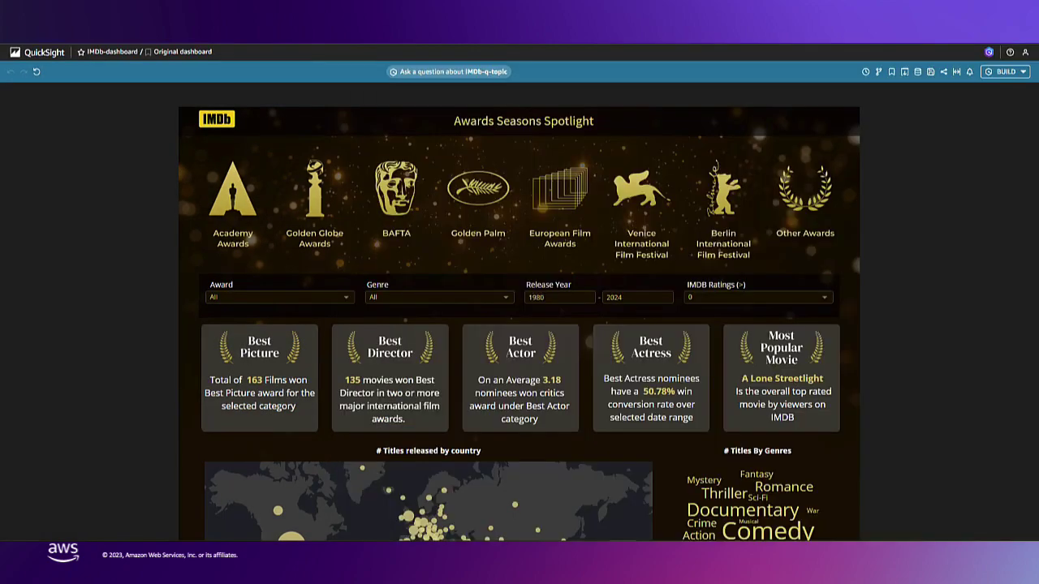
left_click(1003, 75)
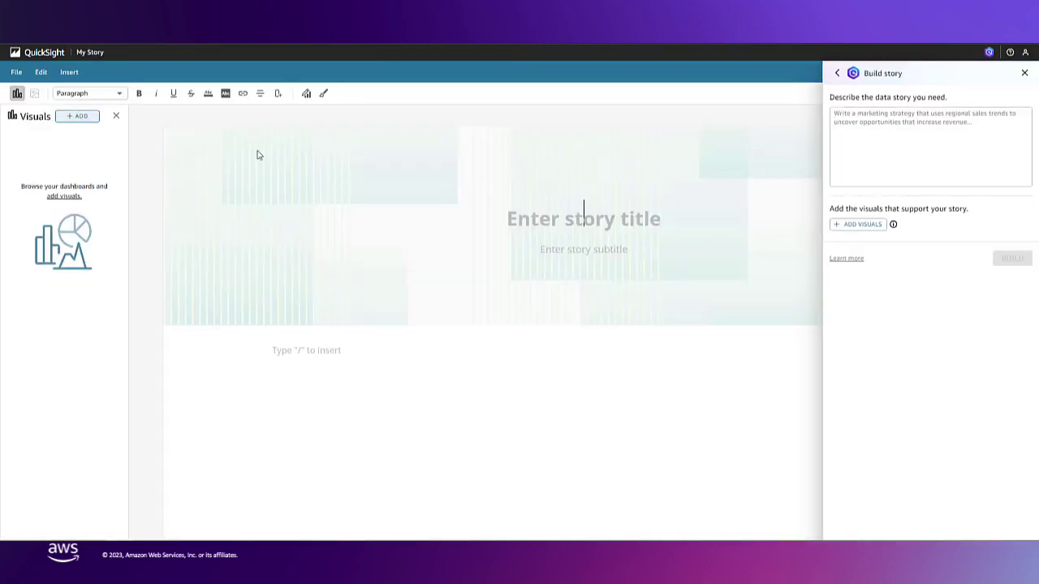
left_click(857, 225)
left_click(102, 179)
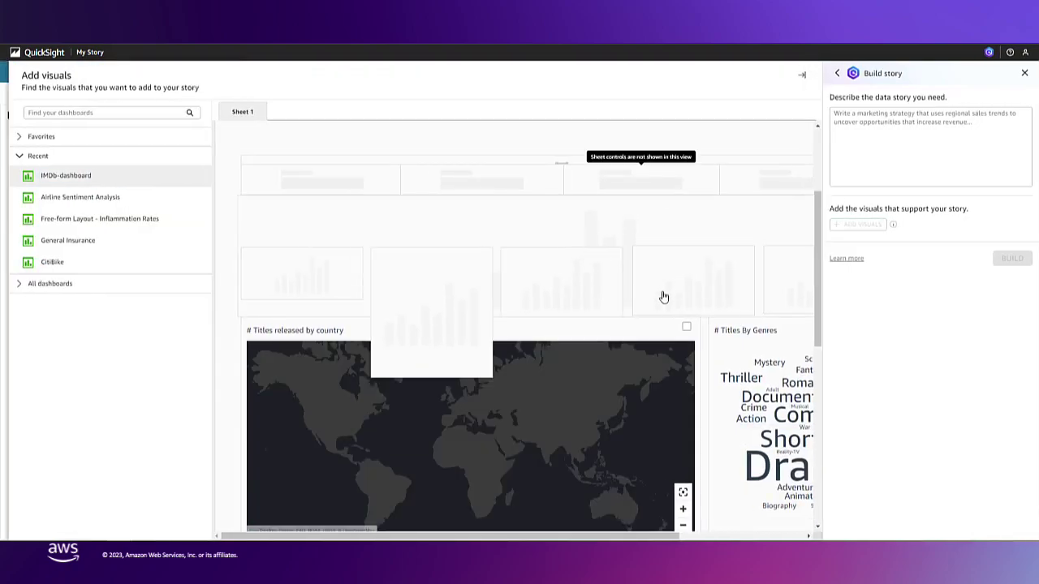
Attach the country map, yearly titles, IMDB rating, rating gauge and genres visuals, and paste the story prompt.
left_click(686, 326)
scroll(690, 349, "down", 2)
left_click(470, 443)
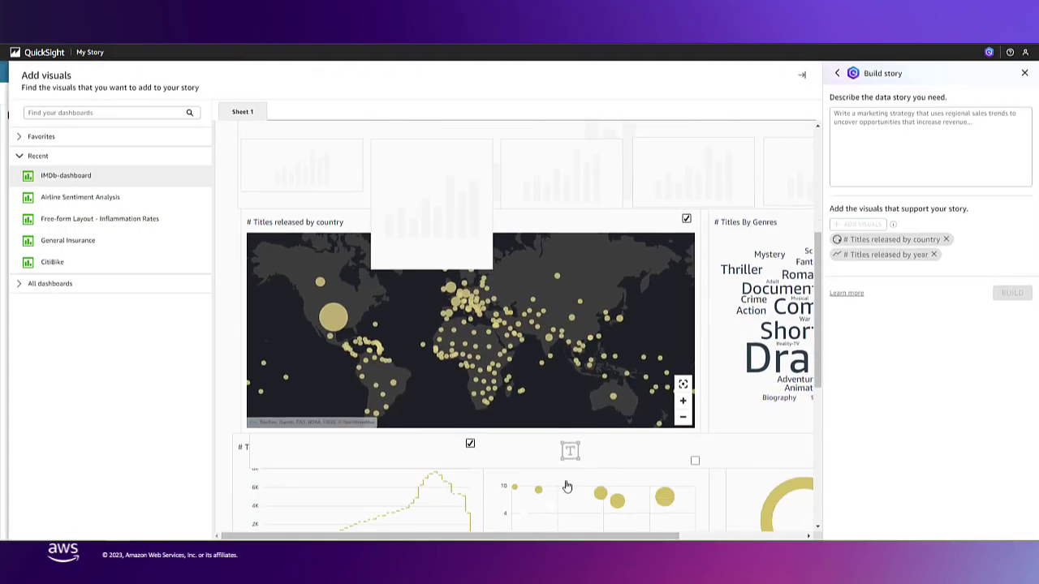
left_click(694, 461)
scroll(727, 511, "right", 3)
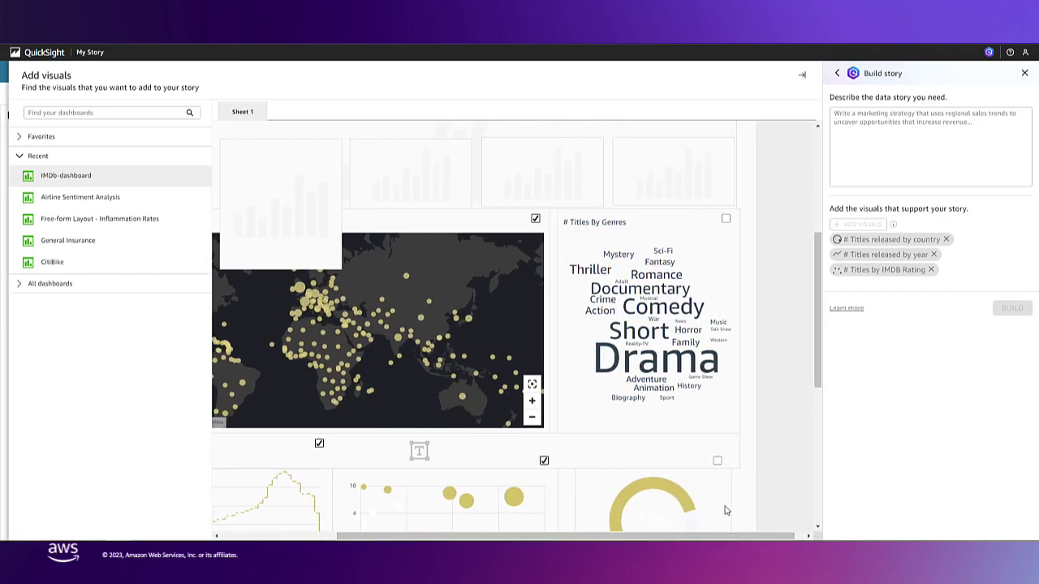
left_click(718, 461)
left_click(727, 220)
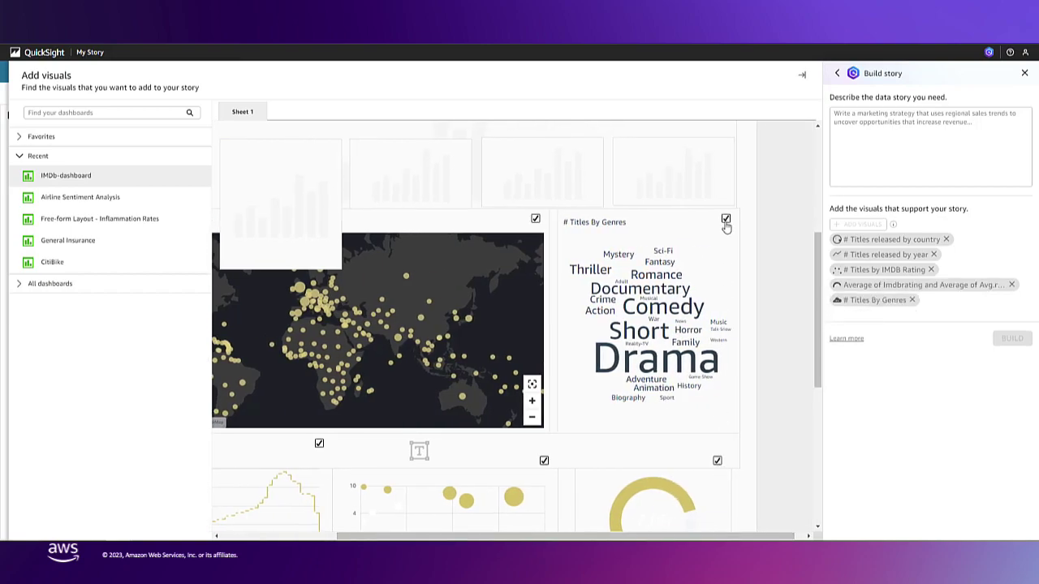
left_click(875, 156)
type("Write a story about movie titles produced by different countries, analyzing how their ratings and win rates have changed for various genres over the years and predict which genre might become the most popular in the future based on current trends")
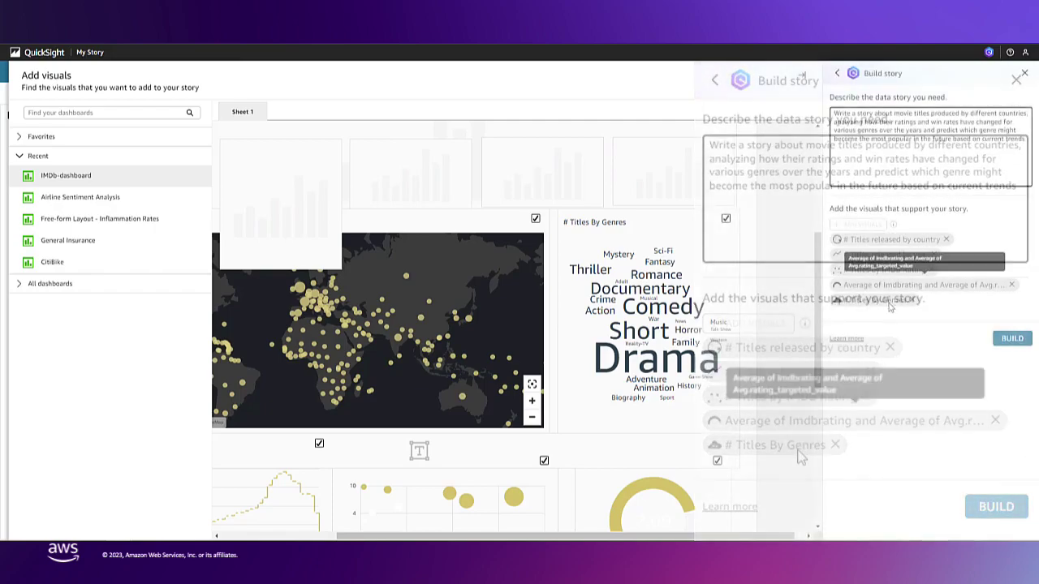
Build the story, producing 'Navigating Global Cinematic Trends' with Introduction and international titles sections.
left_click(1014, 338)
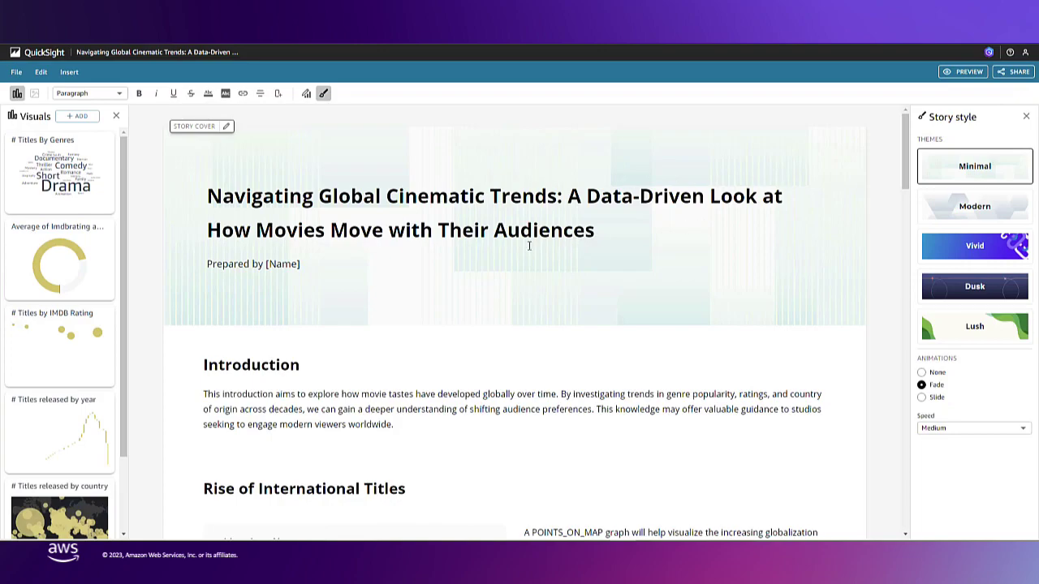
Have Q rewrite the Current Genre Trends paragraph as three bullet points and keep them.
scroll(608, 382, "down", 10)
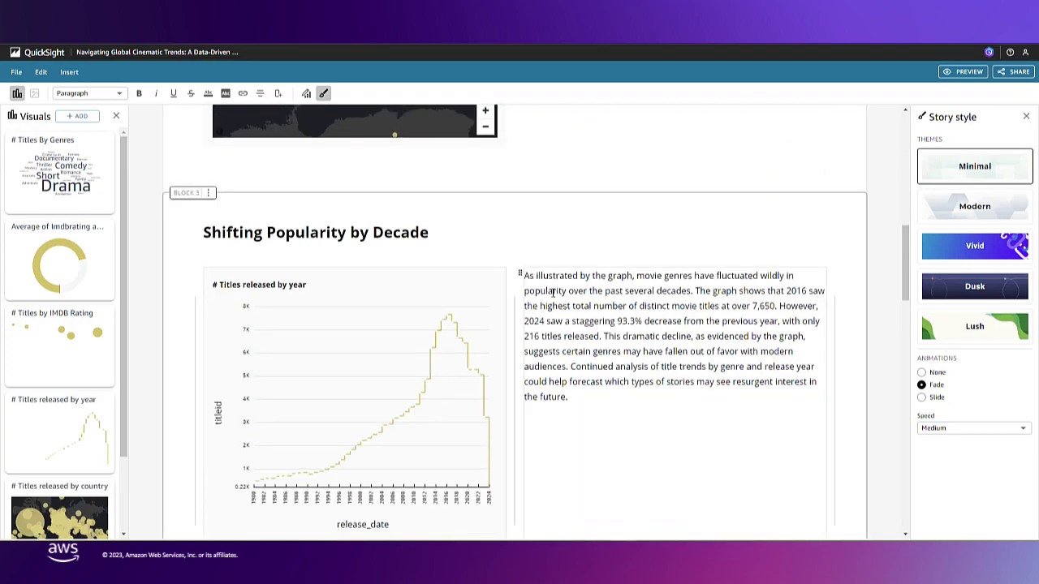
scroll(603, 404, "down", 6)
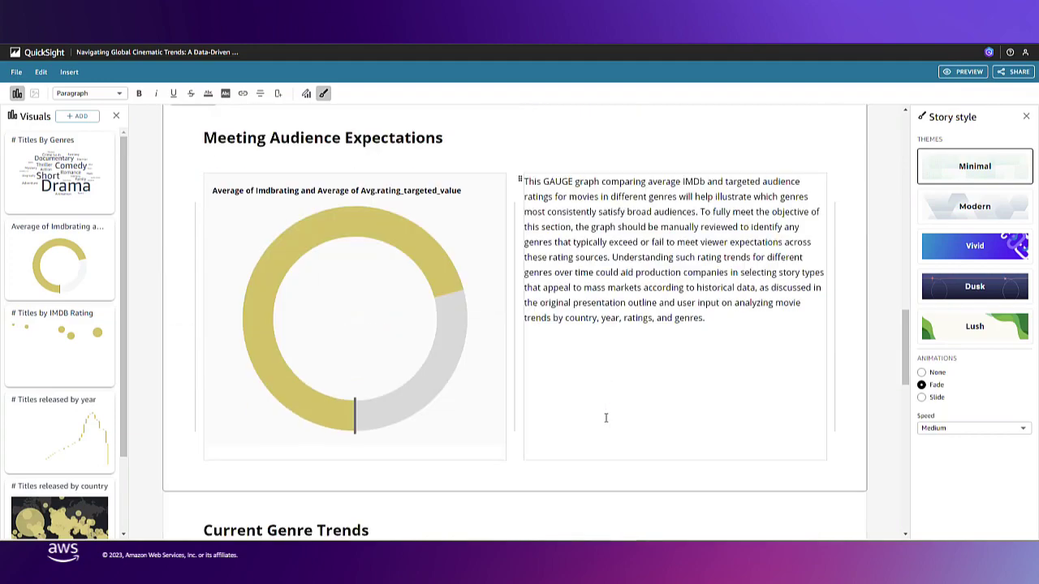
scroll(605, 418, "down", 5)
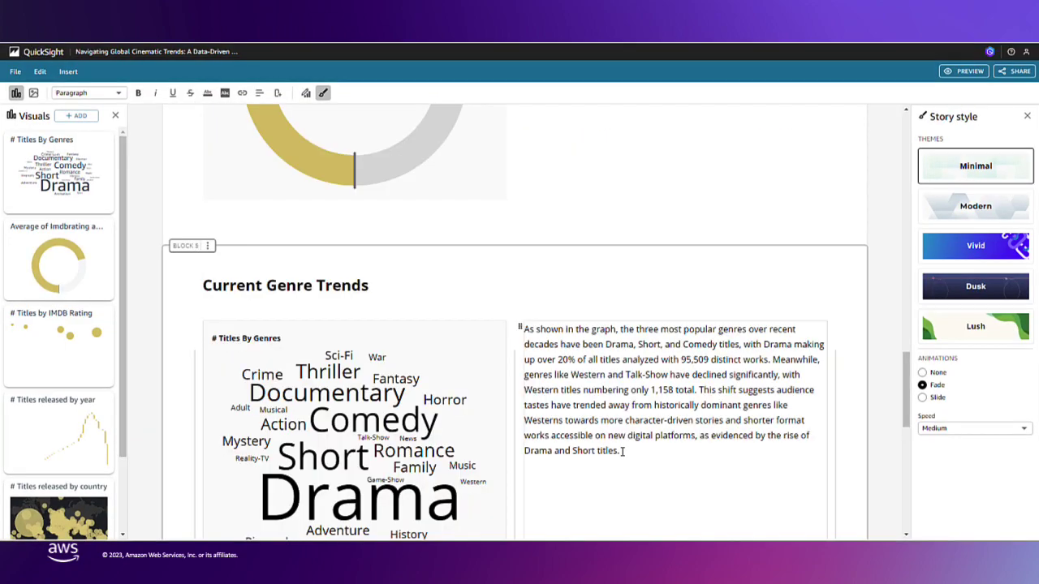
left_click_drag(623, 451, 523, 336)
left_click(531, 309)
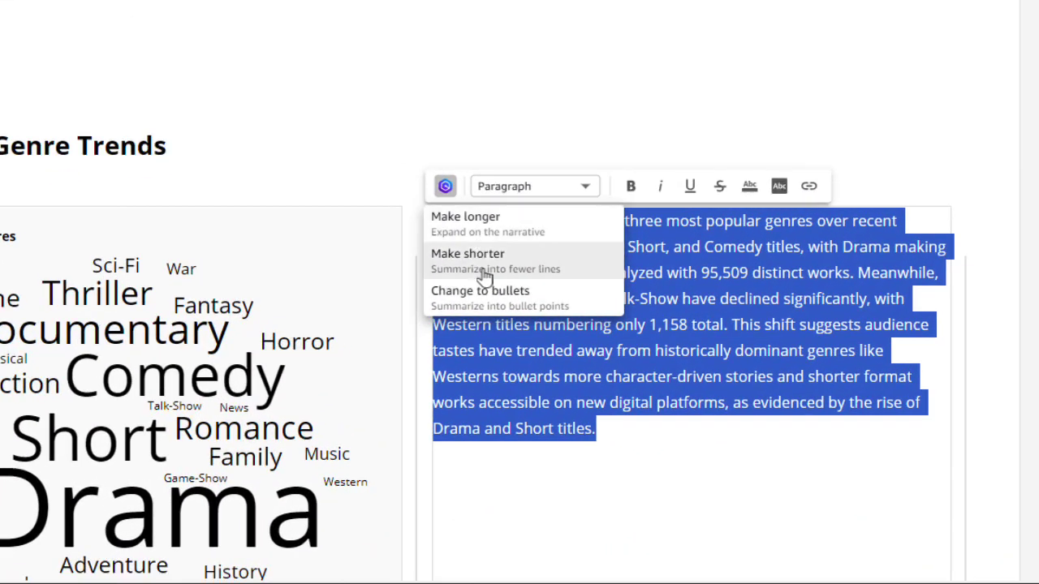
left_click(581, 303)
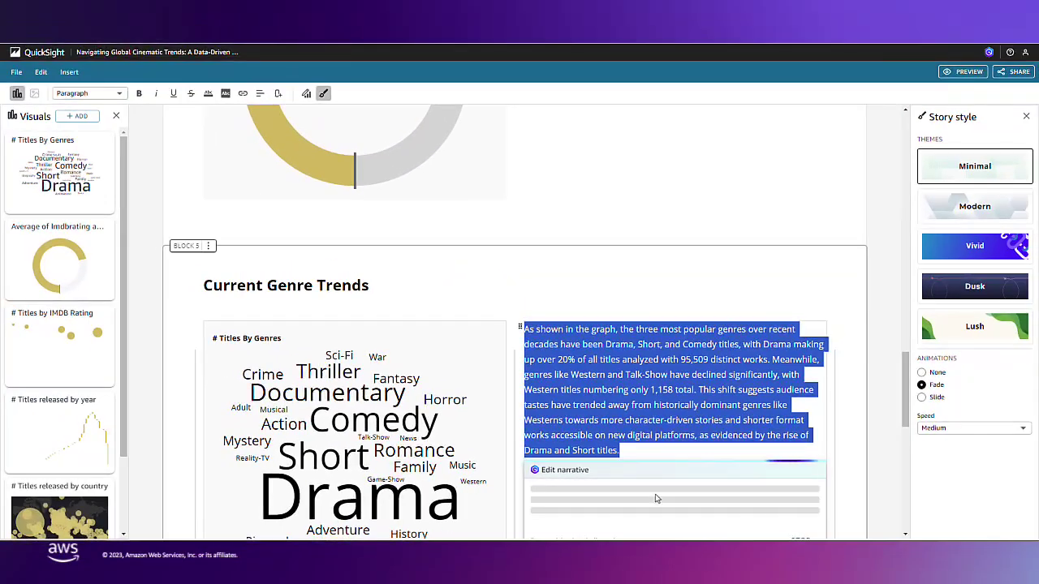
scroll(763, 489, "down", 2)
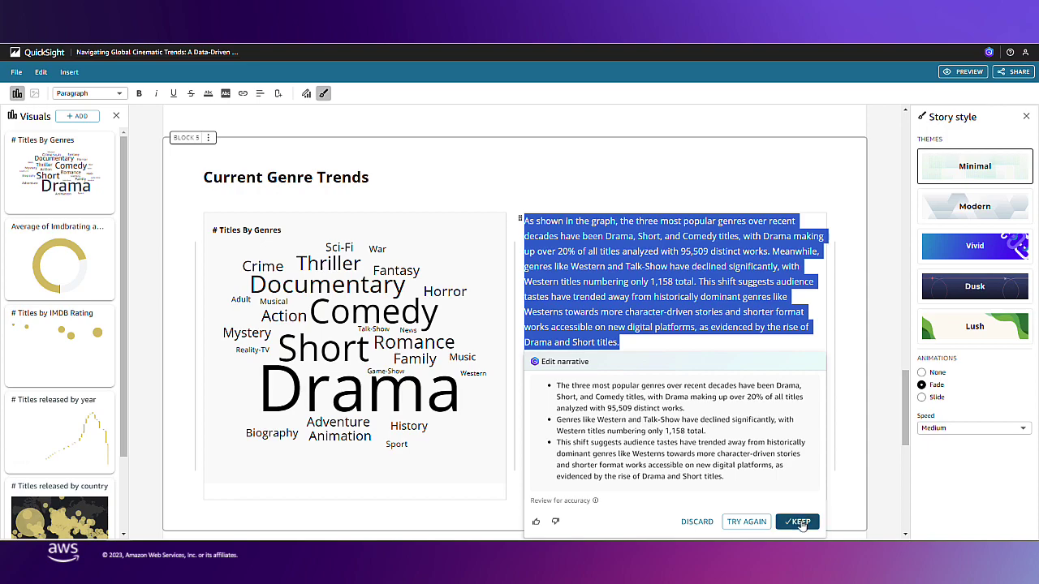
left_click(801, 522)
Switch the story to the Dusk theme and set the cover background to light-blue wave art.
scroll(679, 210, "up", 20)
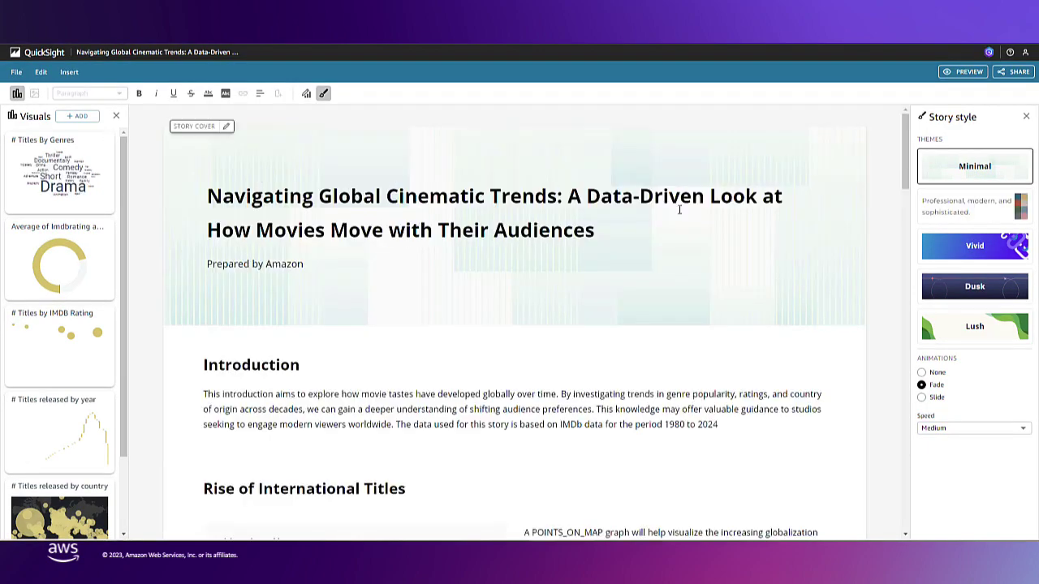
left_click(959, 293)
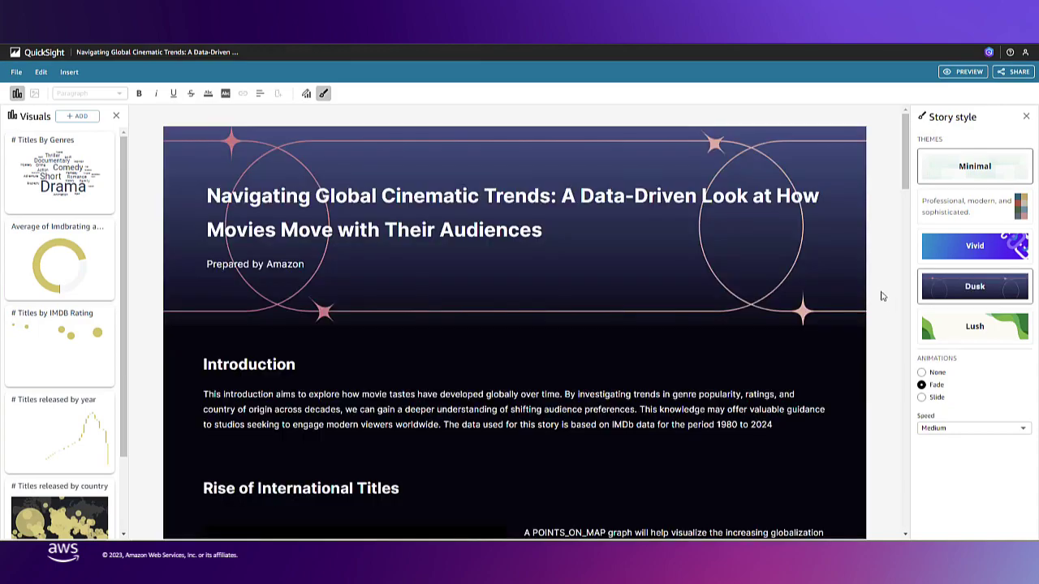
left_click(228, 129)
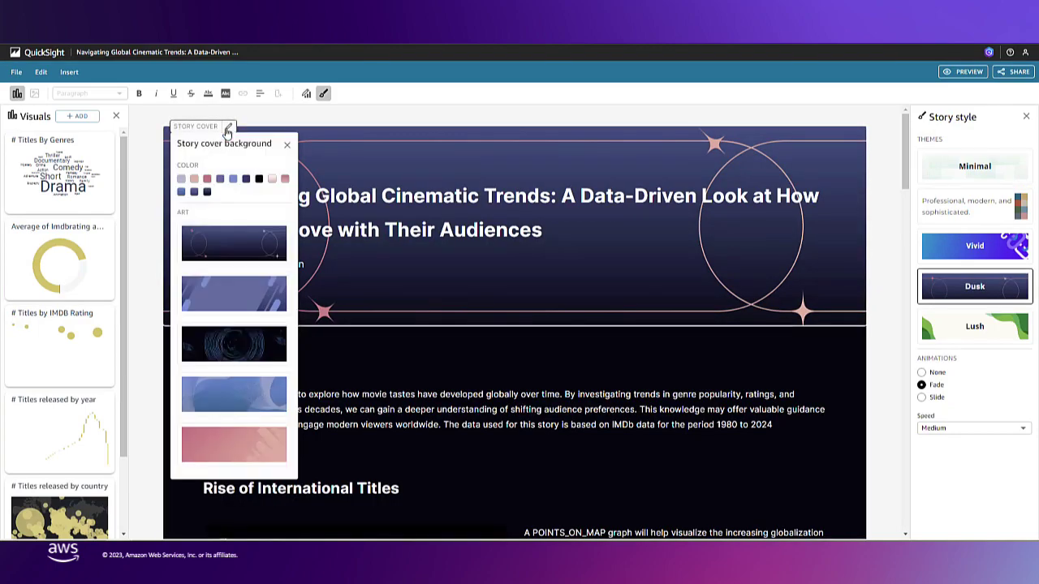
left_click(236, 396)
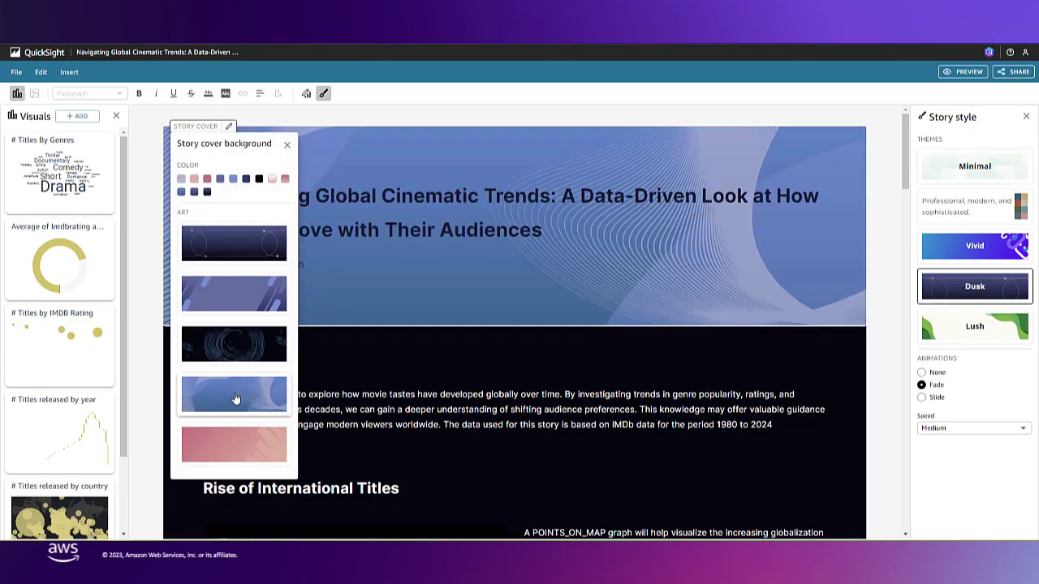
left_click(867, 327)
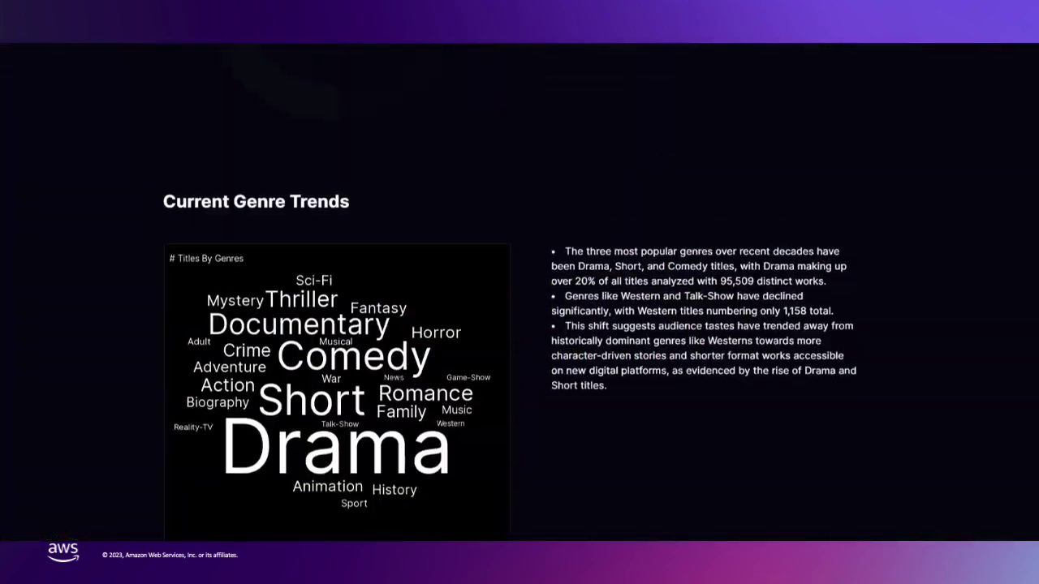
Scroll up the Dusk-themed story preview to the blue-wave cover title and Introduction section.
scroll(519, 292, "up", 10)
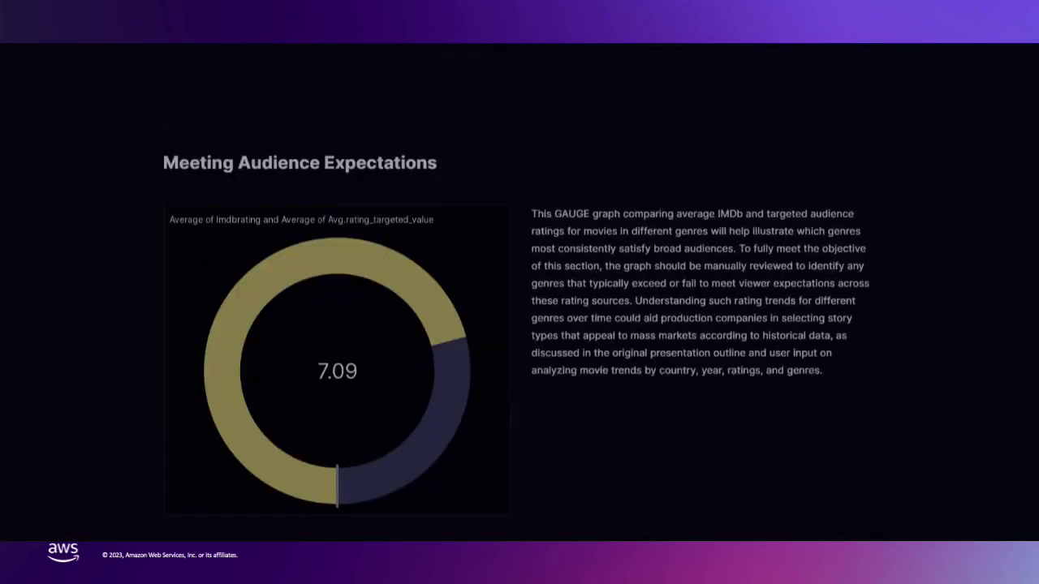
scroll(520, 293, "up", 15)
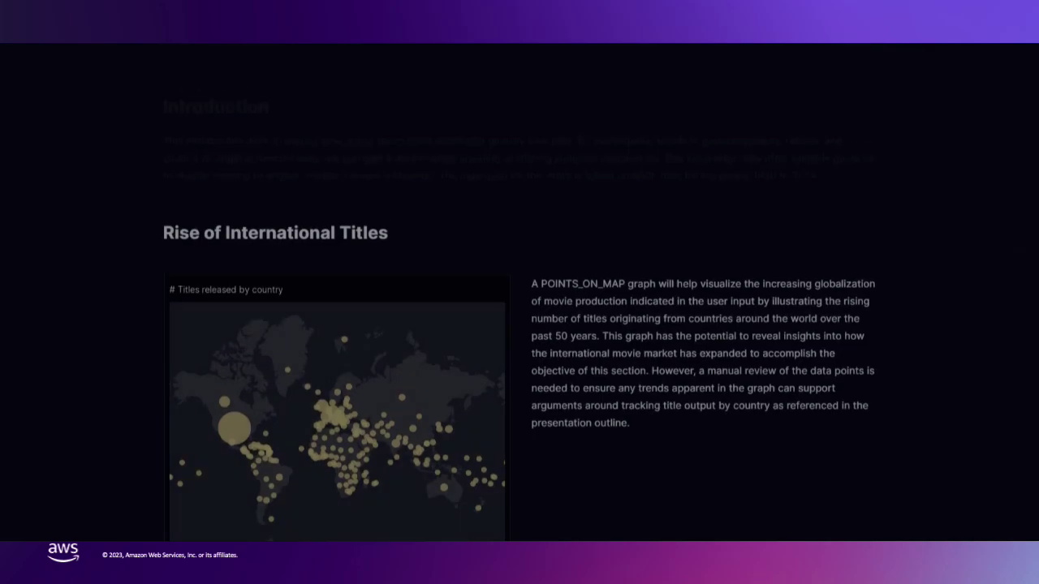
scroll(519, 292, "up", 1)
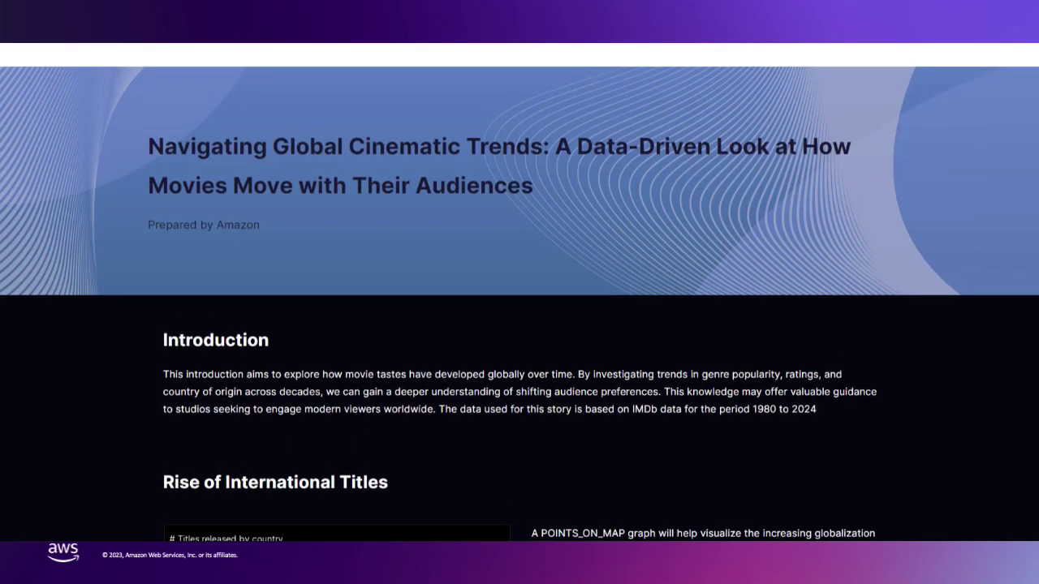